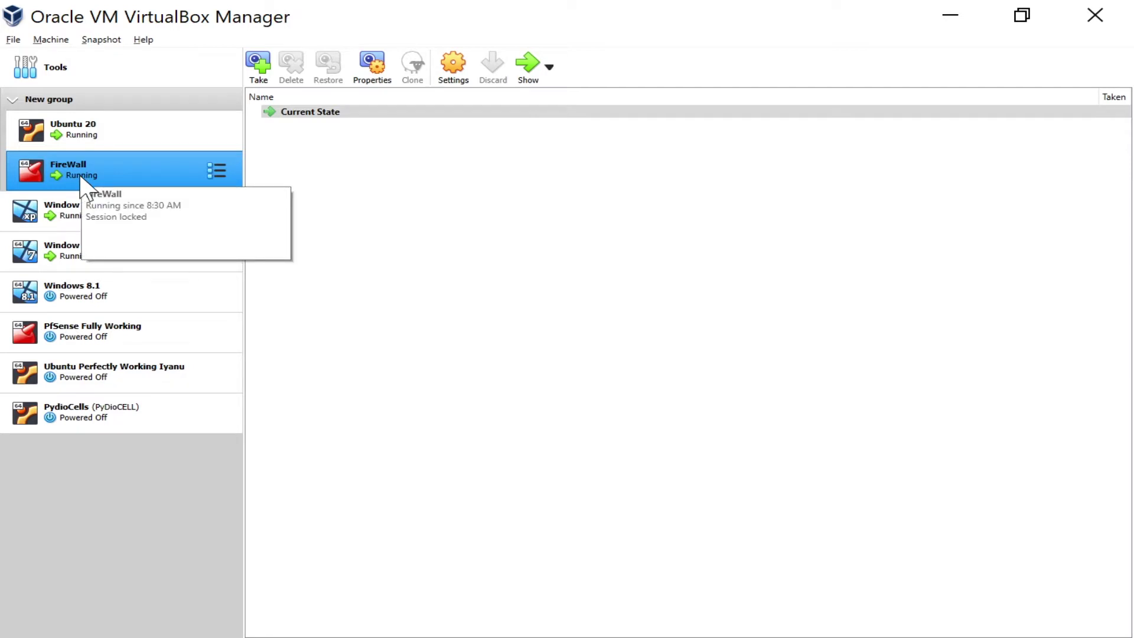
Open the Settings dialog for the selected FireWall virtual machine
{"action": "left_click", "coordinate": [450, 74]}
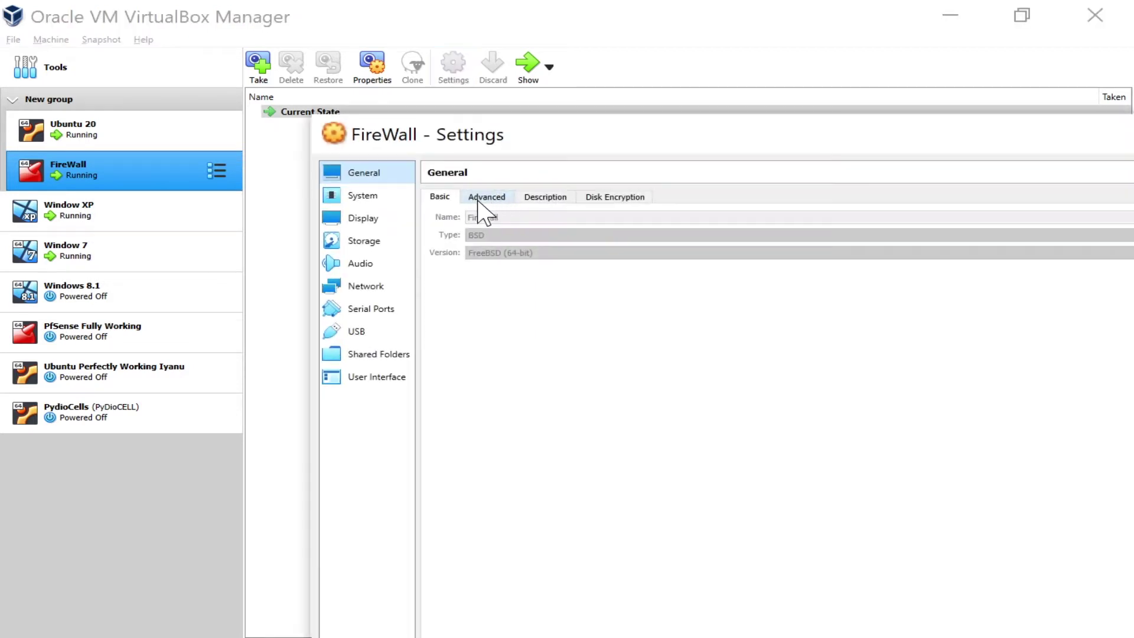
Shrink and move FireWall's Settings dialog, then show its Network page with Adapter 1 on NAT
{"action": "left_click_drag", "start_coordinate": [311, 113], "coordinate": [622, 246]}
{"action": "left_click_drag", "start_coordinate": [916, 275], "coordinate": [490, 53]}
{"action": "left_click", "coordinate": [269, 210]}
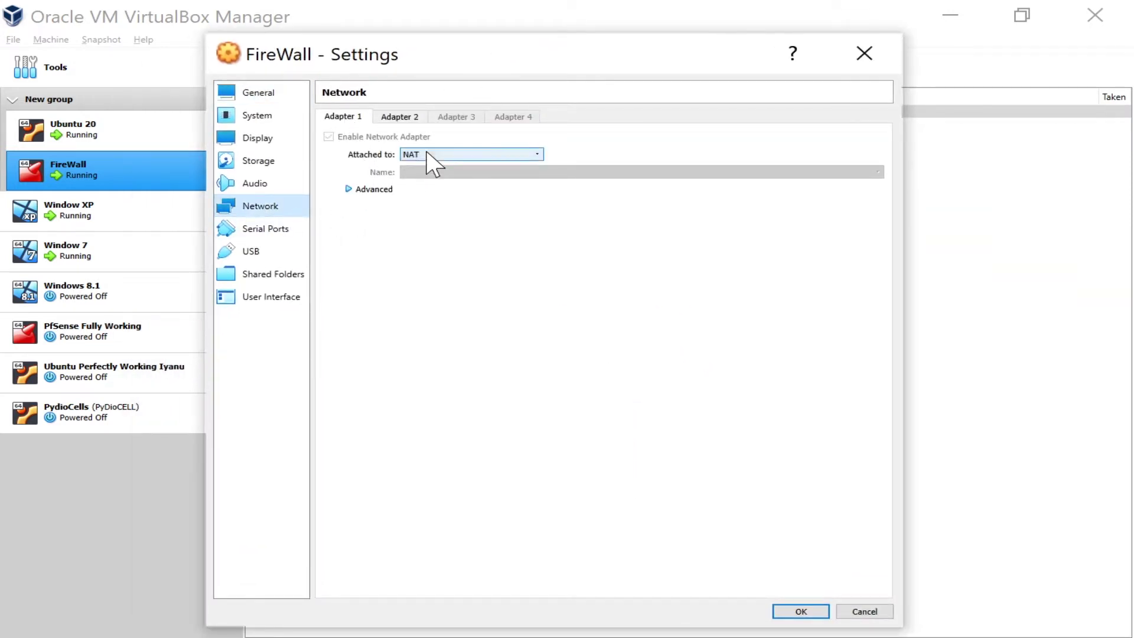
Check that Adapter 2 is on Internal Network intnet, then list Adapter 1's attachment types
{"action": "left_click", "coordinate": [397, 118]}
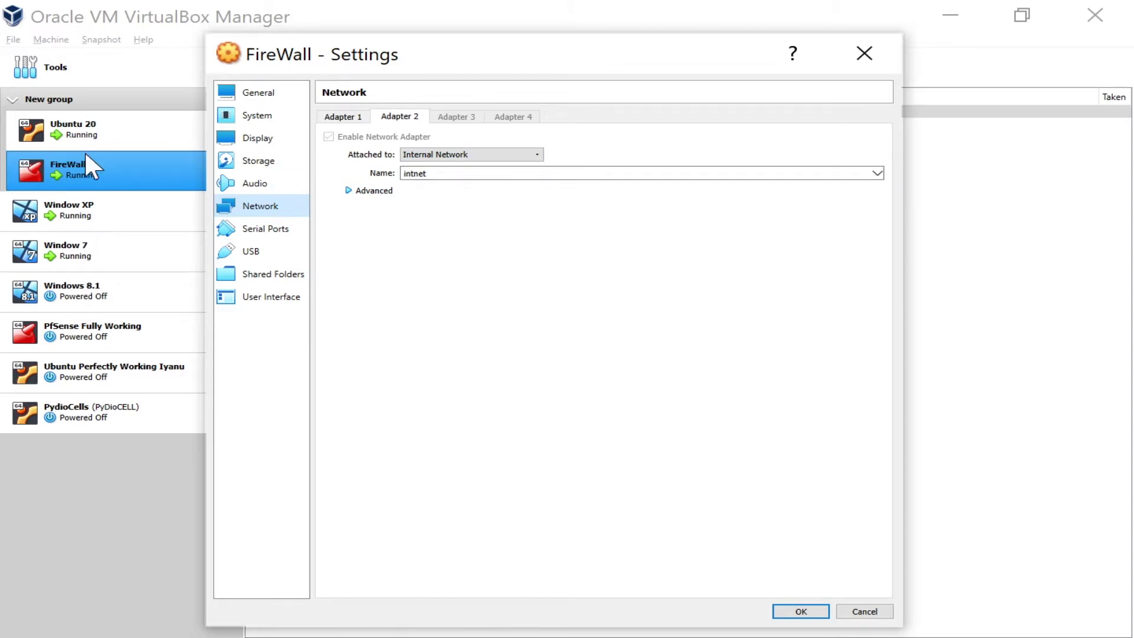
{"action": "left_click", "coordinate": [342, 117]}
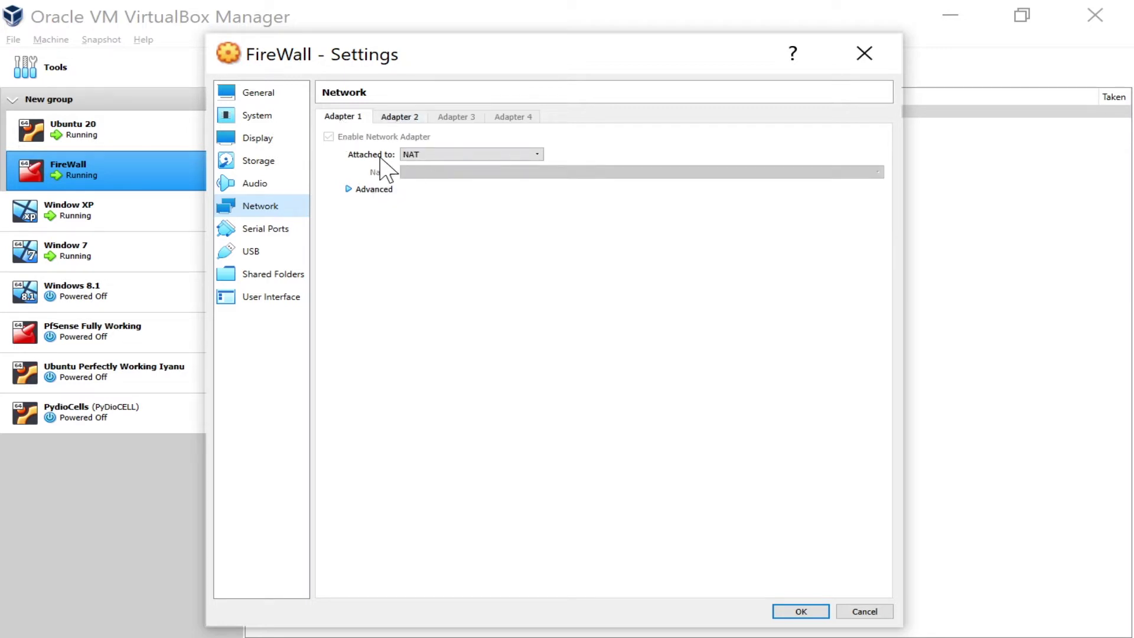
{"action": "left_click", "coordinate": [429, 154]}
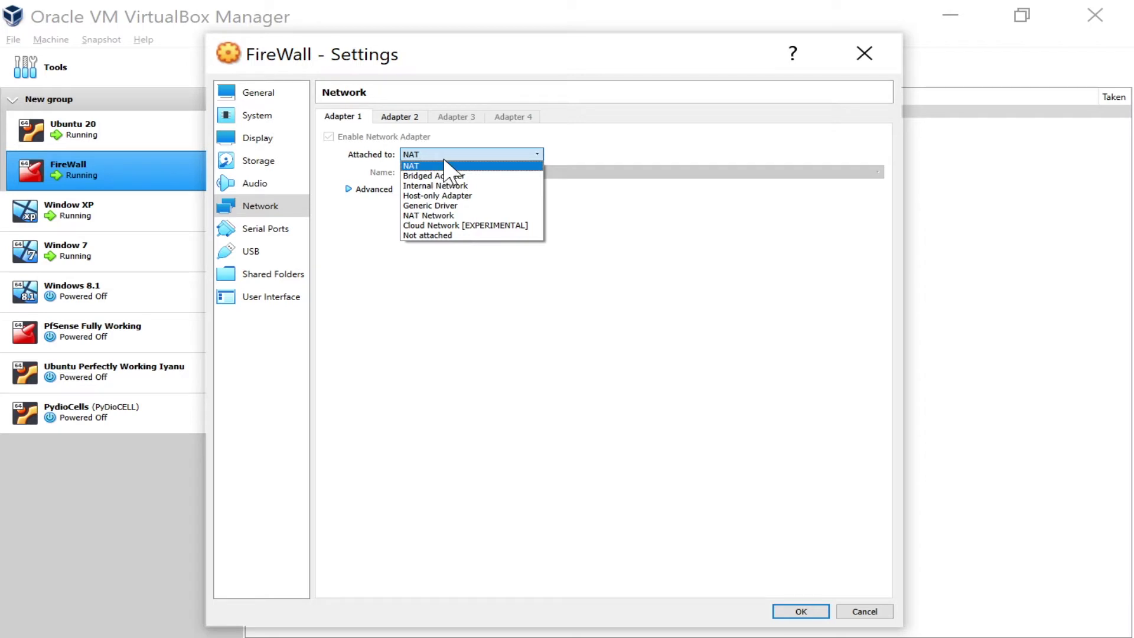
Attach FireWall's Adapter 1 as a Bridged Adapter on the Killer Wireless-n/a/ac 1435 adapter
{"action": "key", "text": "Escape"}
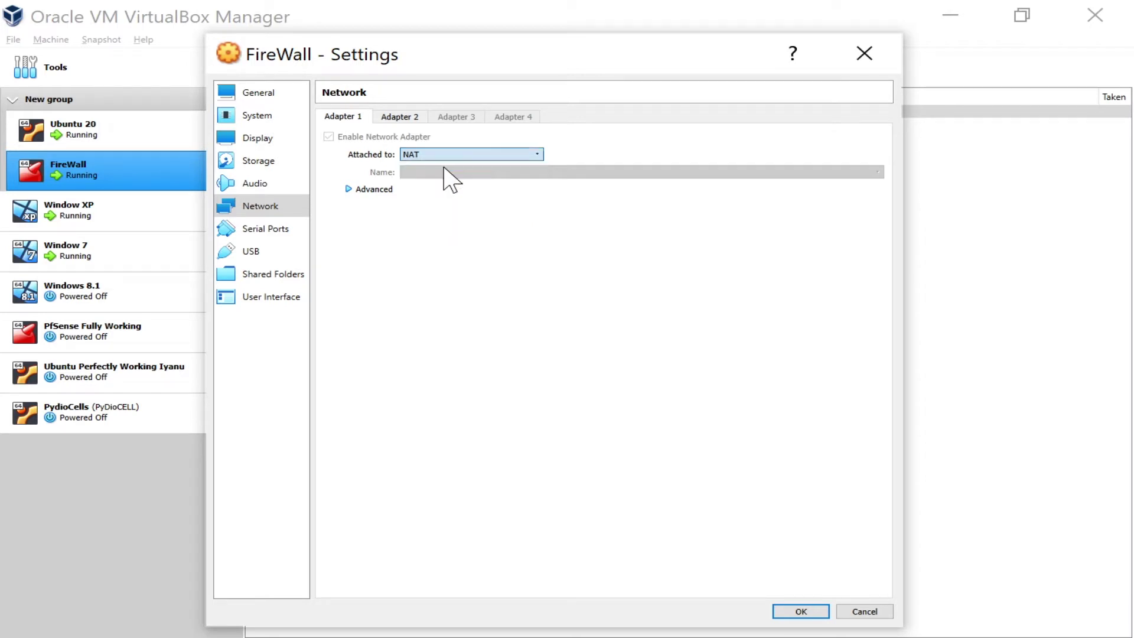
{"action": "left_click", "coordinate": [483, 157]}
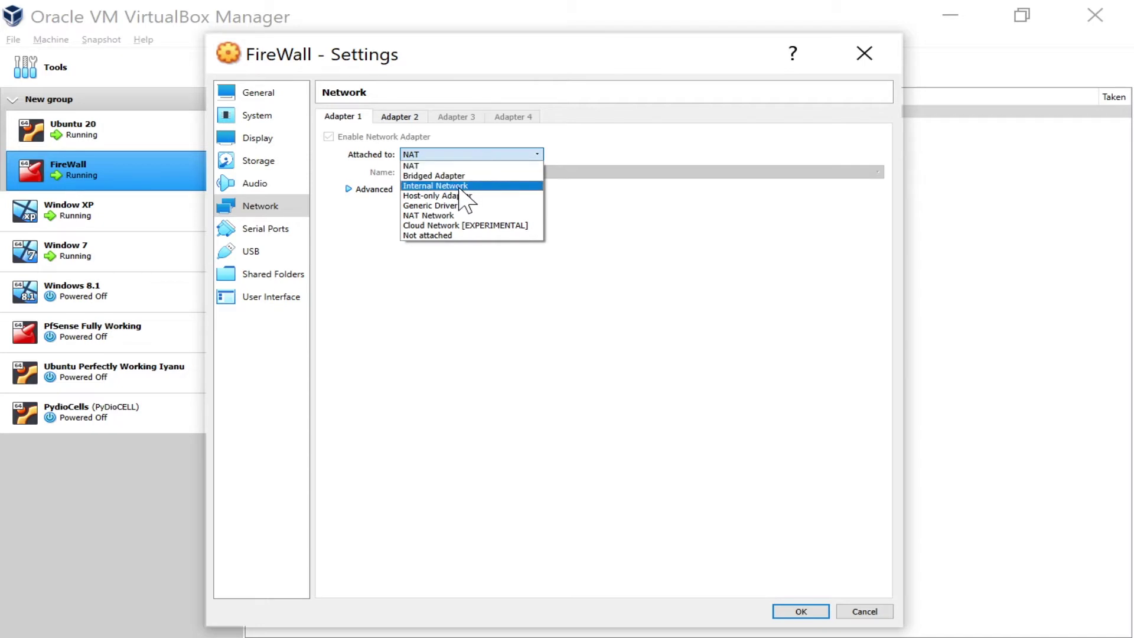
{"action": "left_click", "coordinate": [442, 176]}
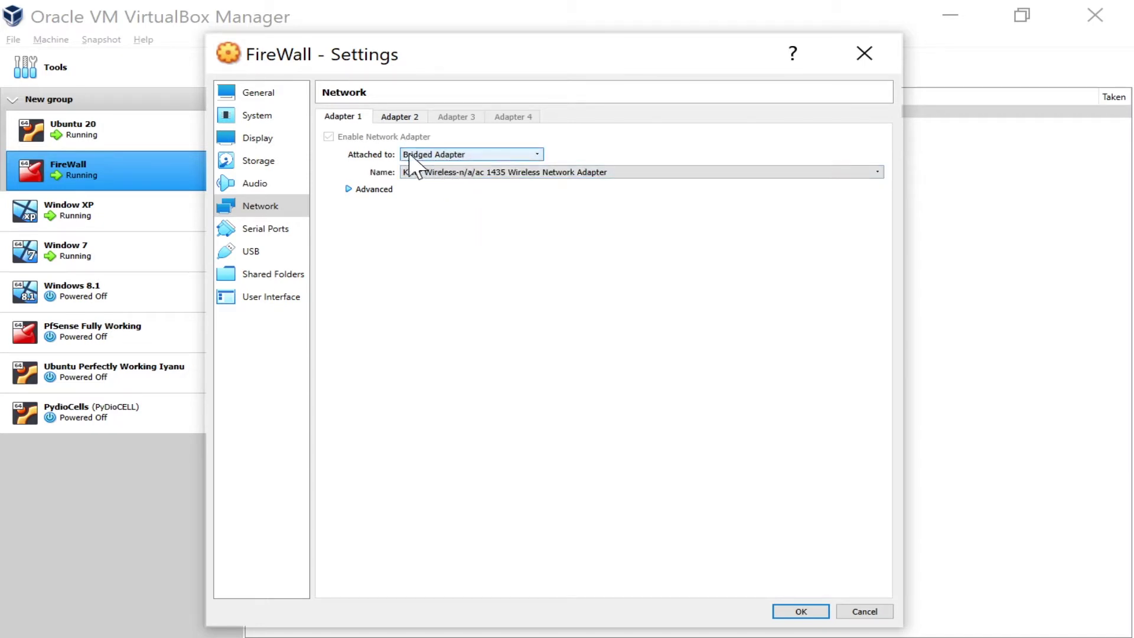
{"action": "left_click", "coordinate": [479, 174]}
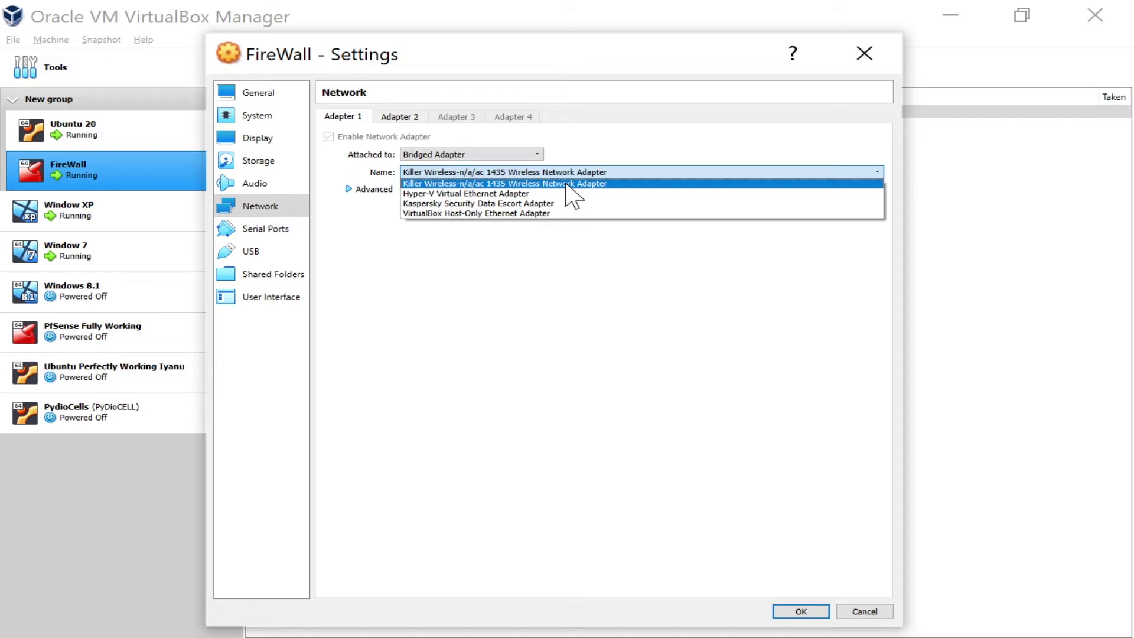
{"action": "left_click", "coordinate": [580, 328]}
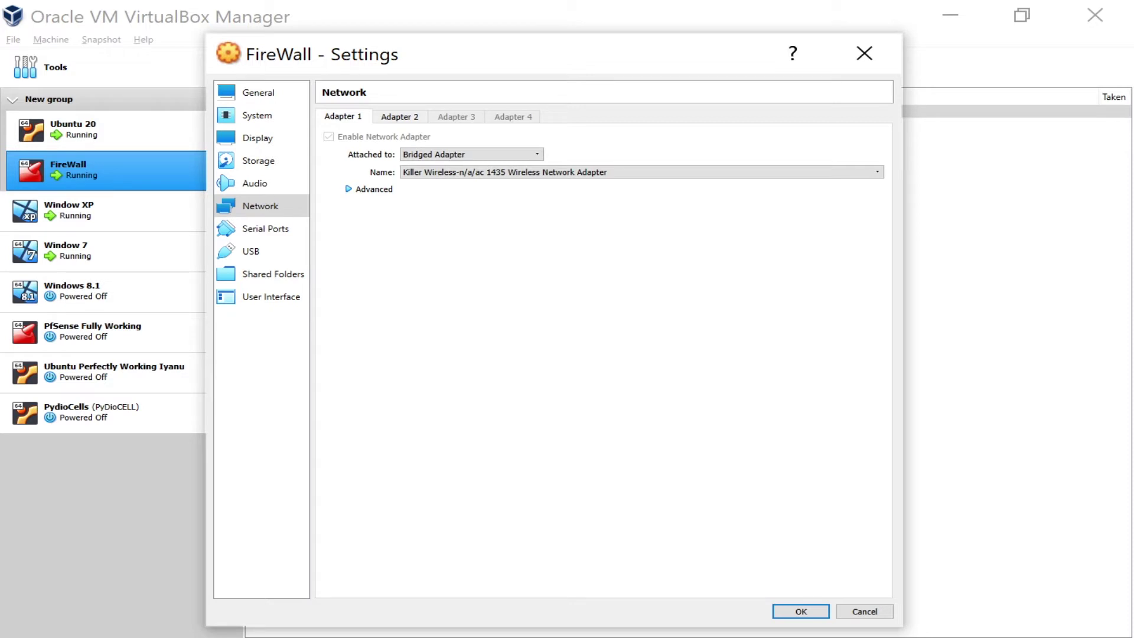
{"action": "key", "text": "alt+Tab"}
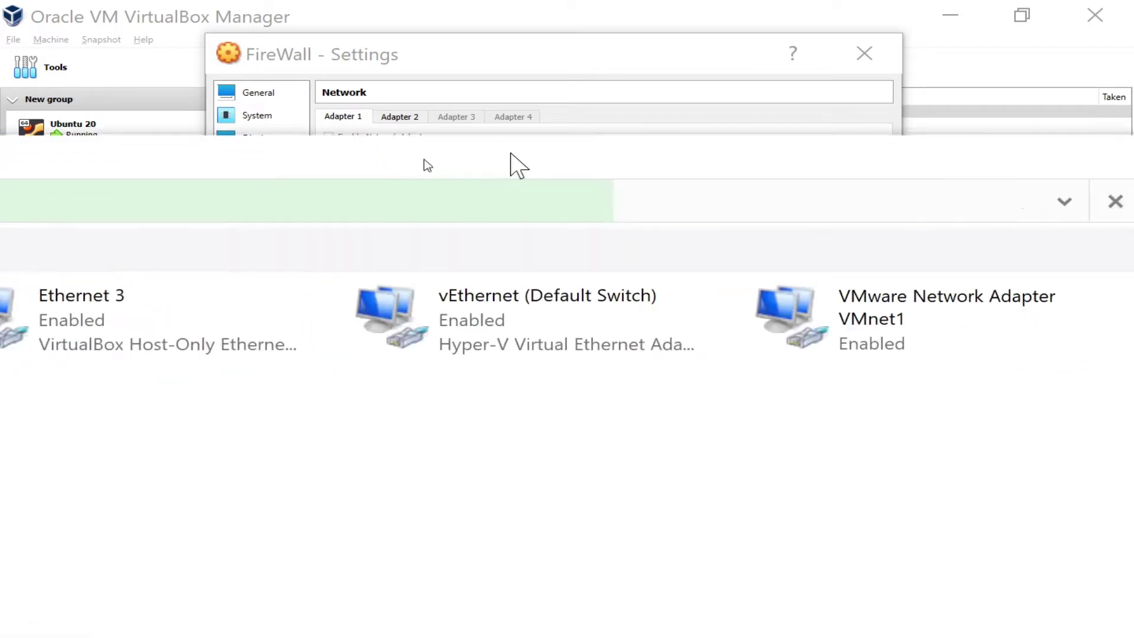
Confirm in Windows Network Connections that Wi-Fi runs on the Killer Wireless adapter, then close it
{"action": "left_click", "coordinate": [1058, 8]}
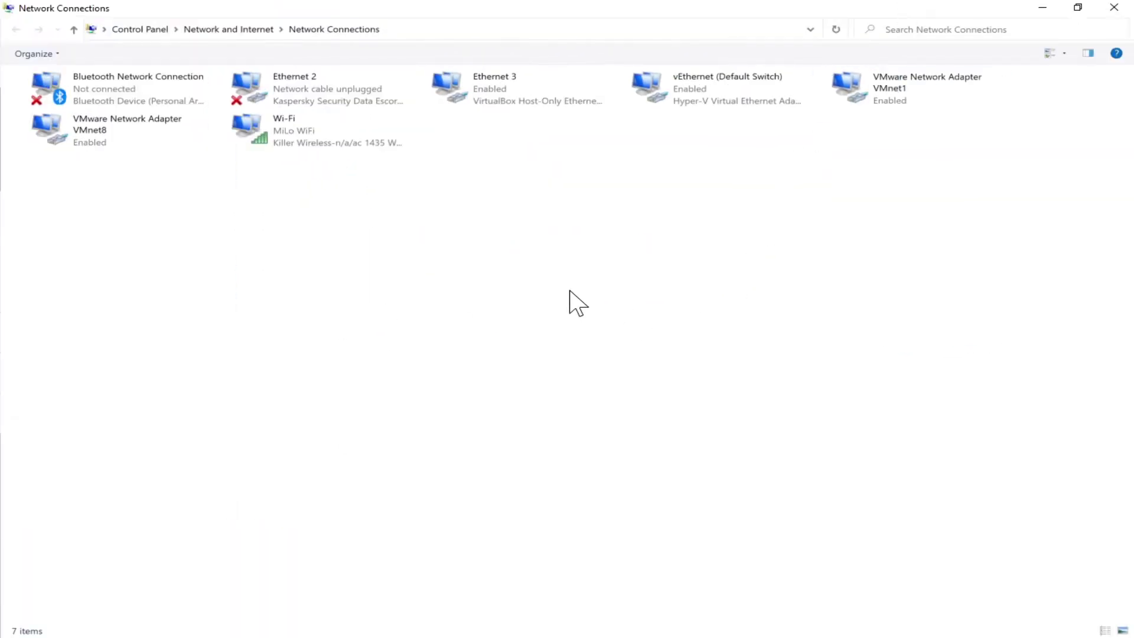
{"action": "left_click", "coordinate": [311, 144]}
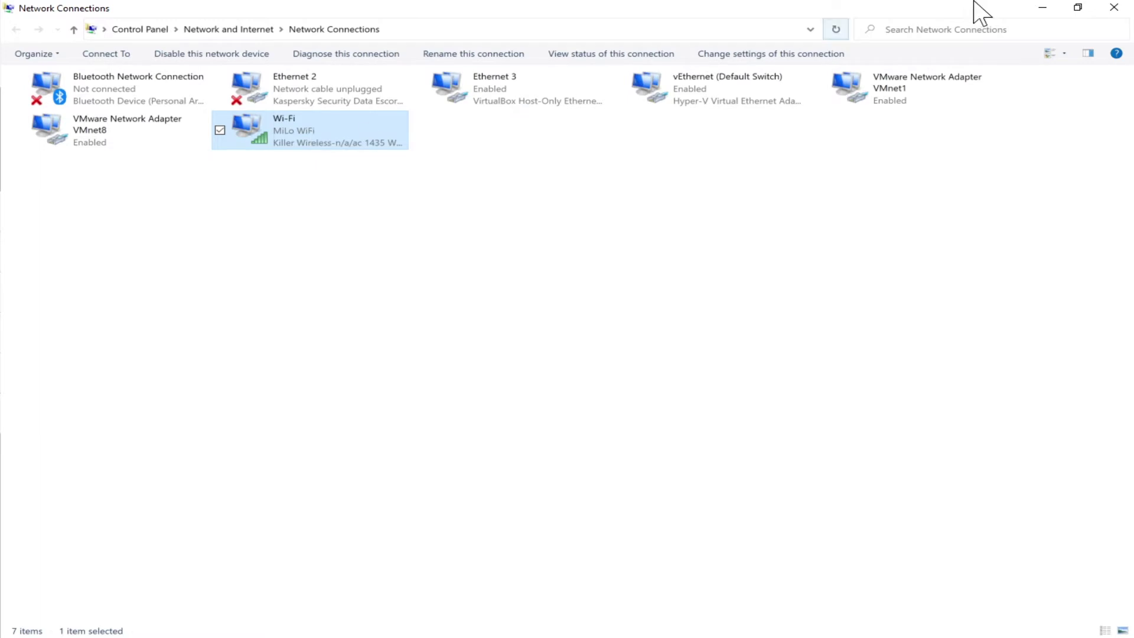
{"action": "left_click", "coordinate": [1113, 8]}
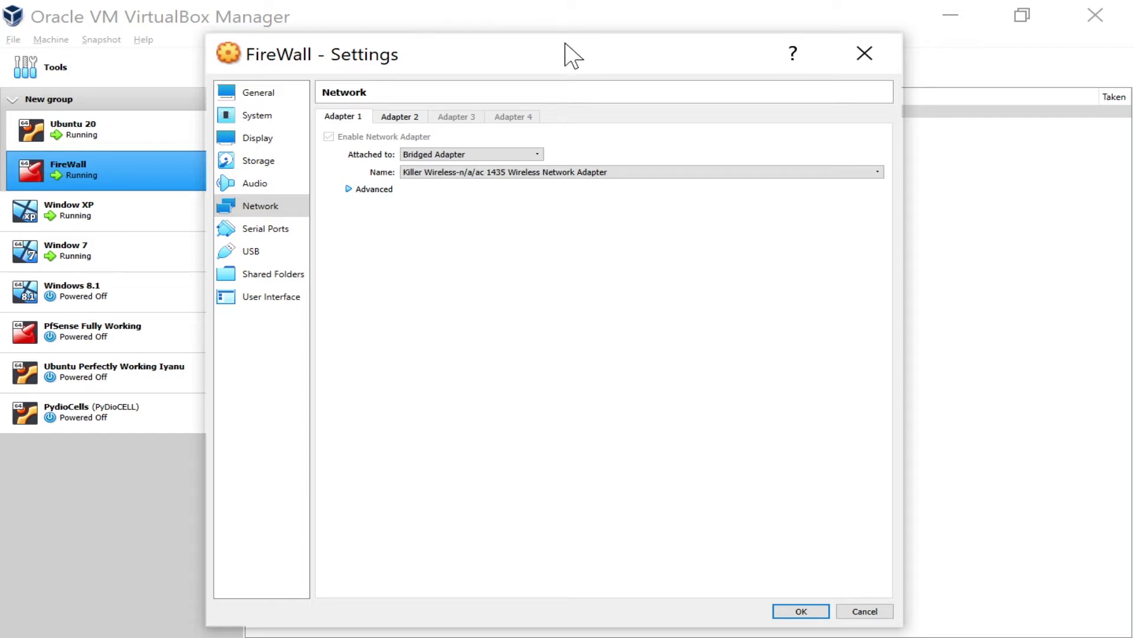
Keep Adapter 1 as a Bridged Adapter to the host and view Adapter 2 on Internal Network intnet
{"action": "left_click", "coordinate": [451, 156]}
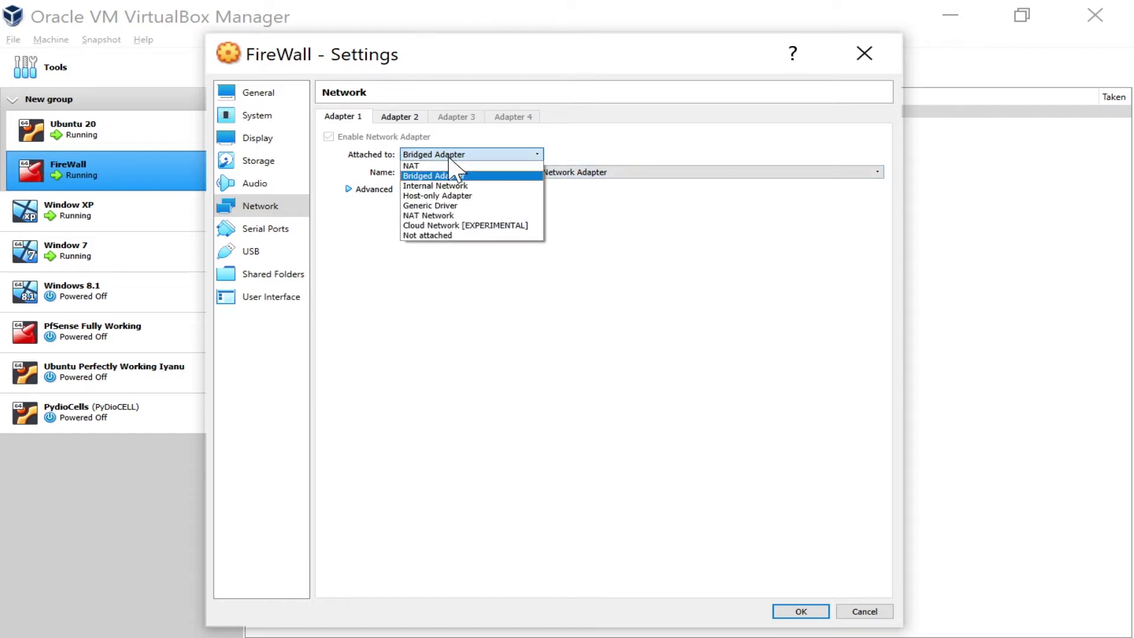
{"action": "left_click", "coordinate": [653, 159]}
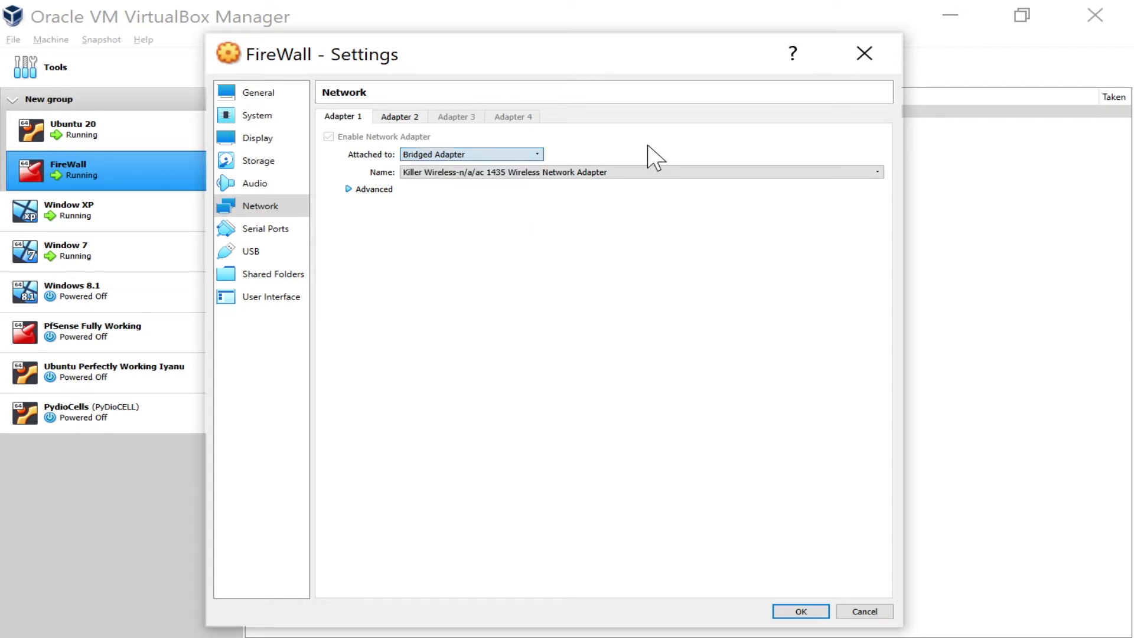
{"action": "left_click", "coordinate": [486, 172]}
{"action": "left_click", "coordinate": [488, 156]}
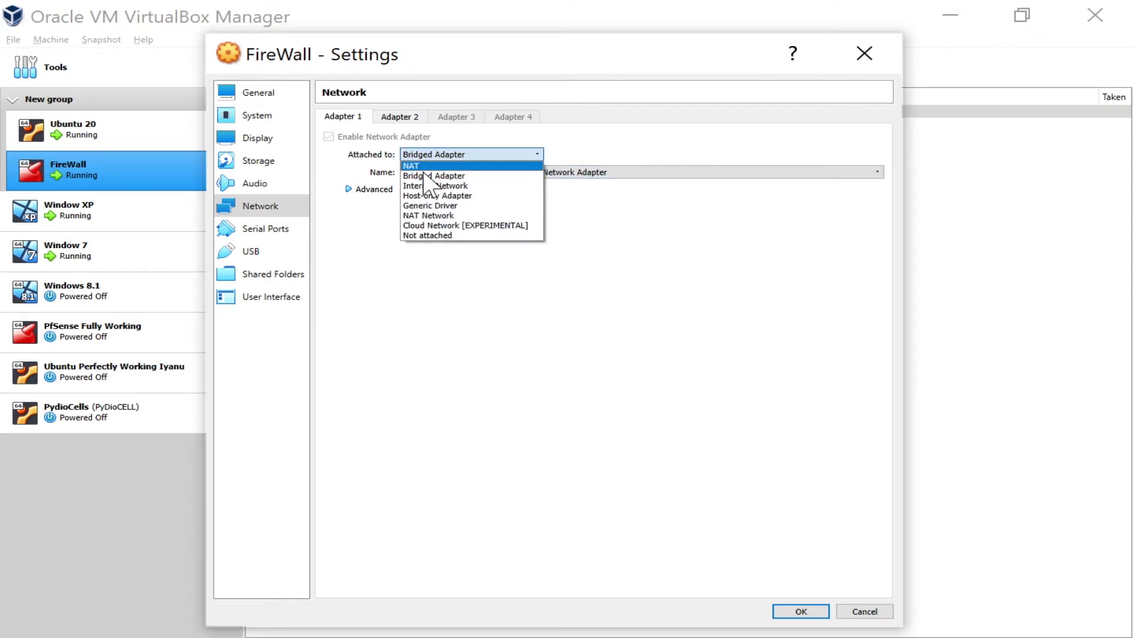
{"action": "left_click", "coordinate": [684, 282]}
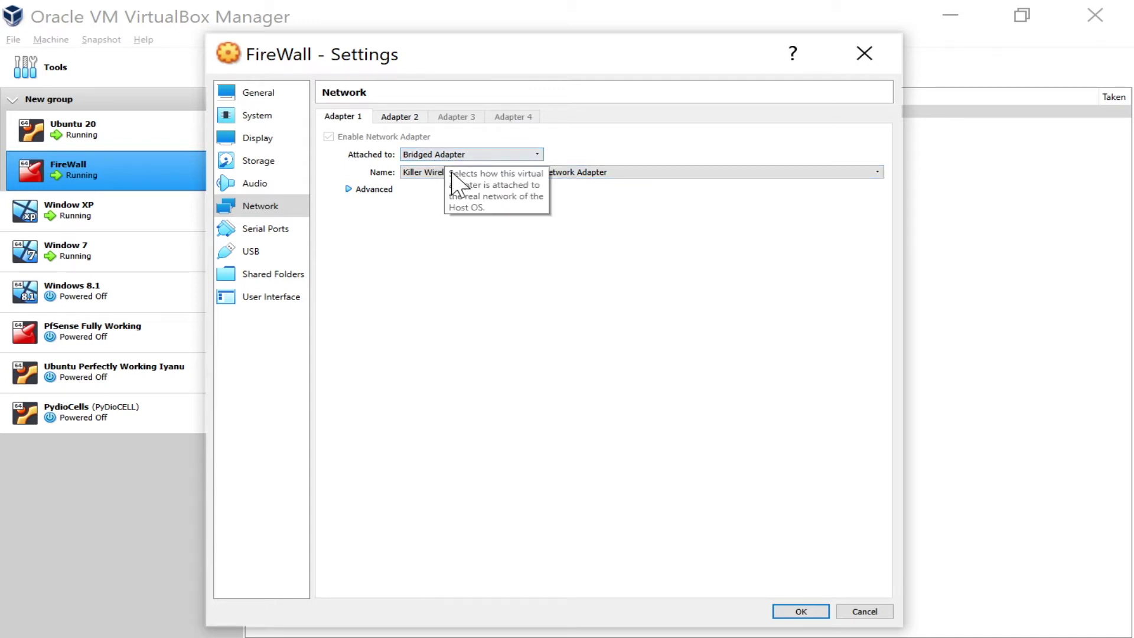
{"action": "left_click", "coordinate": [403, 118]}
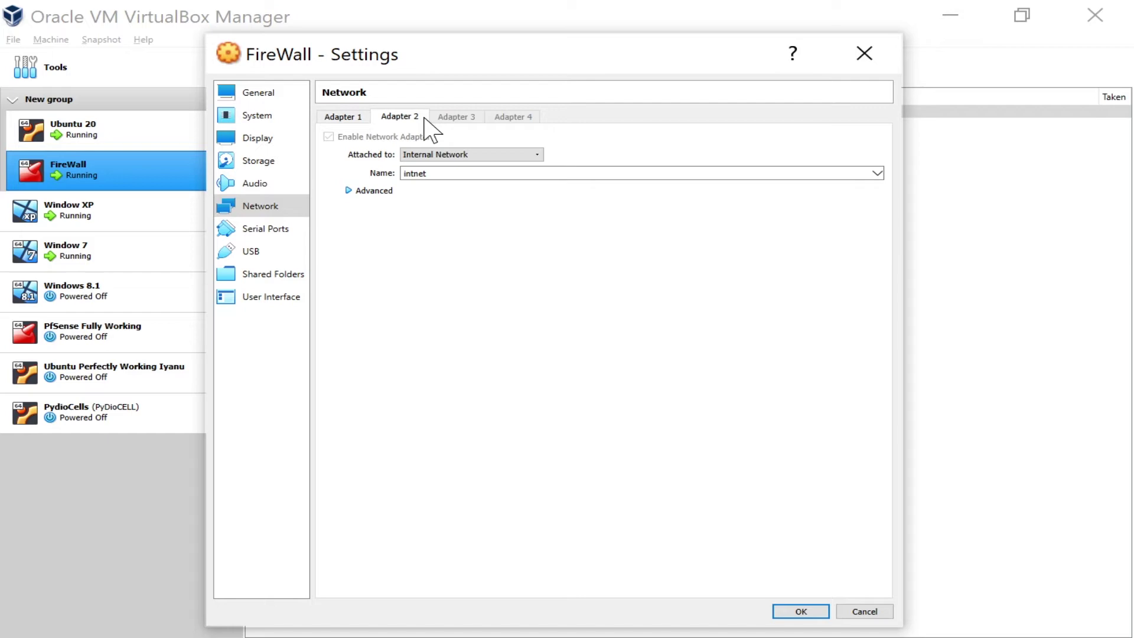
Confirm Adapter 2's internal network name 'intnet' and save the FireWall settings with OK
{"action": "left_click", "coordinate": [440, 173]}
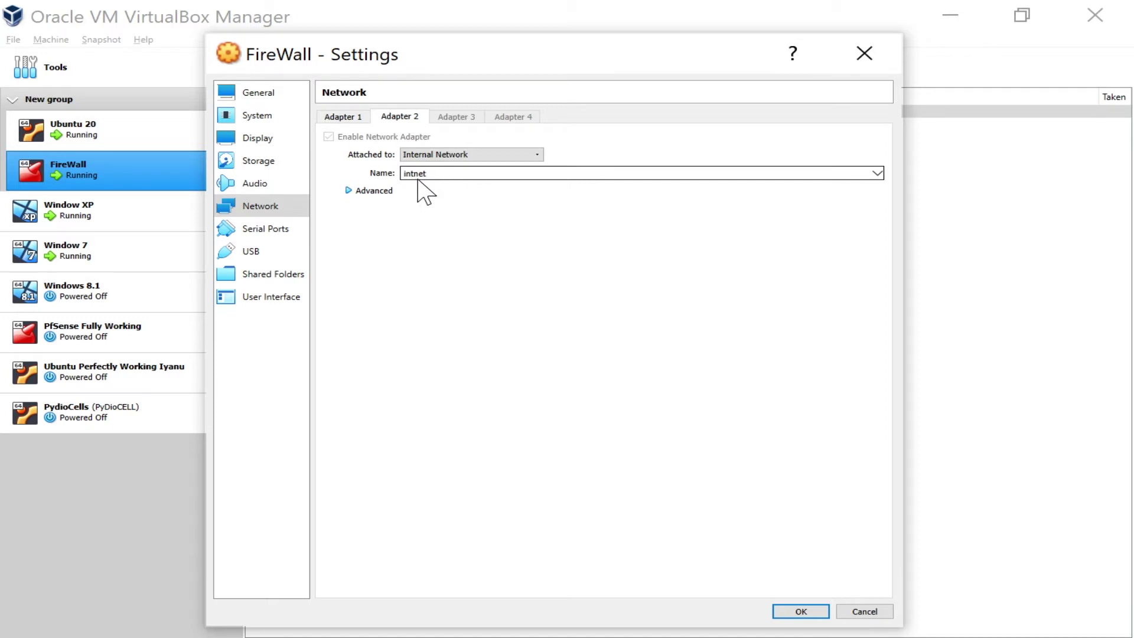
{"action": "left_click", "coordinate": [801, 611]}
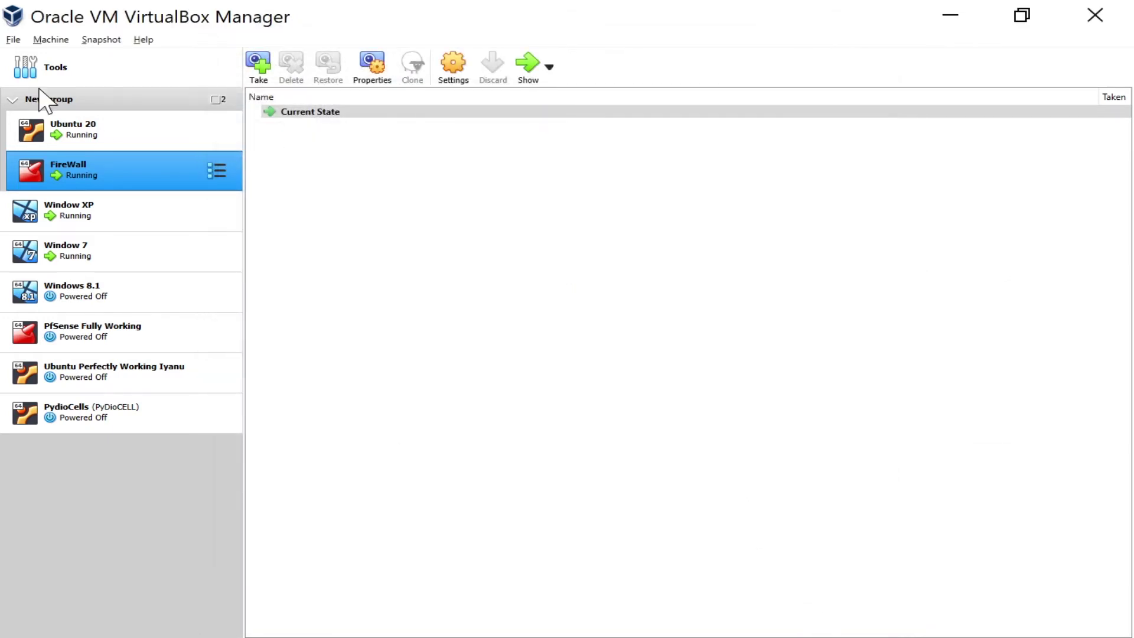
Open Ubuntu 20's network settings and confirm Adapter 1 stays on Internal Network intnet
{"action": "left_click", "coordinate": [94, 131]}
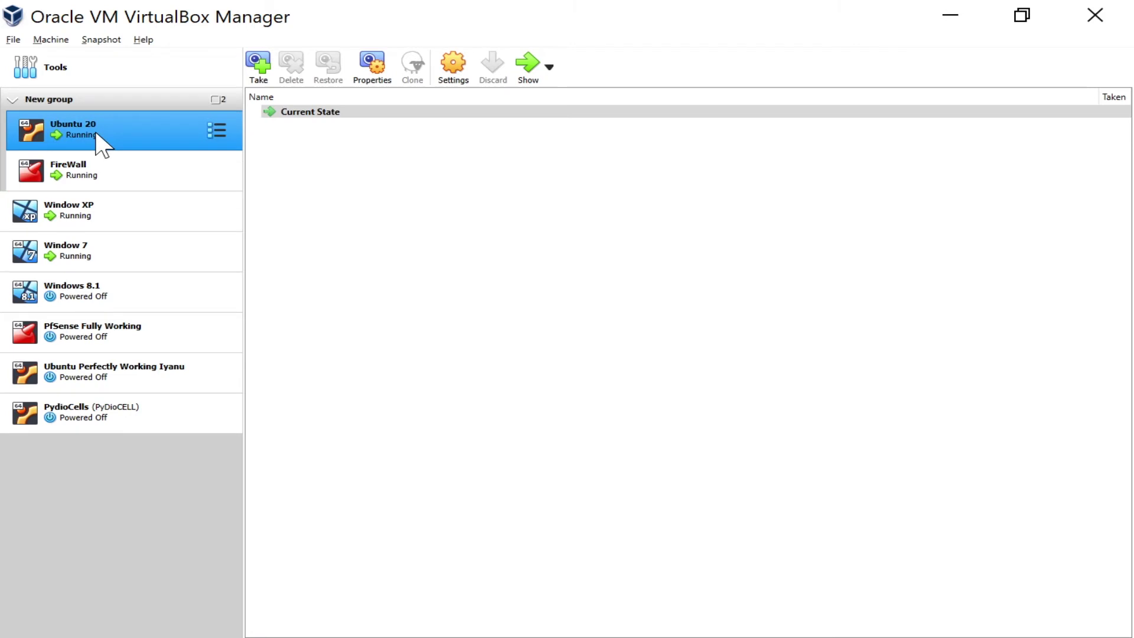
{"action": "left_click", "coordinate": [455, 65]}
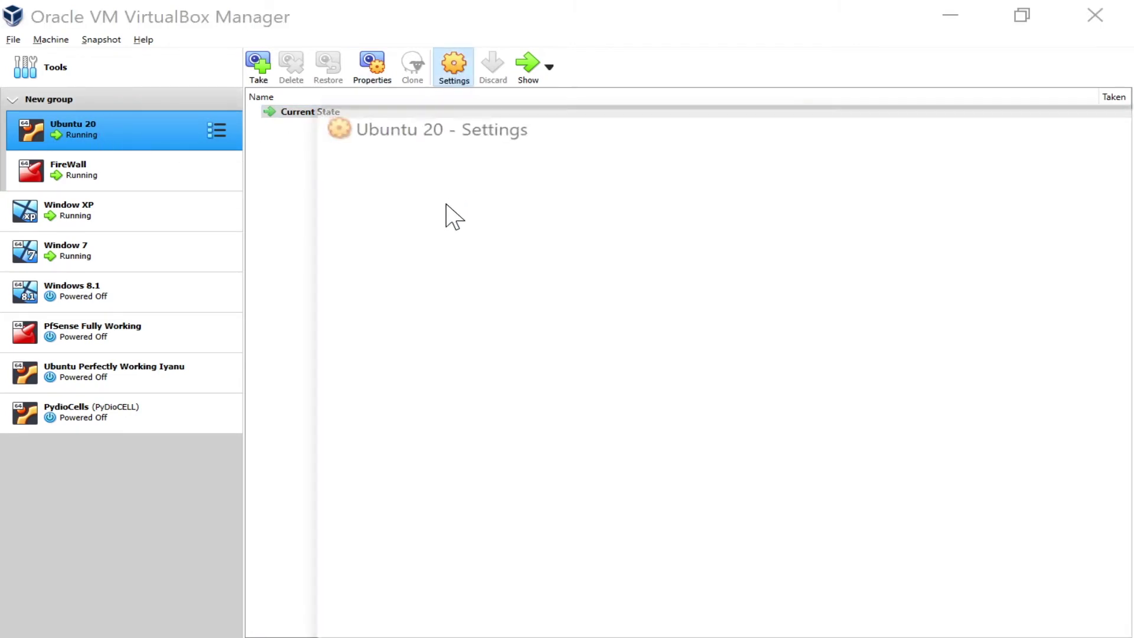
{"action": "left_click", "coordinate": [363, 276]}
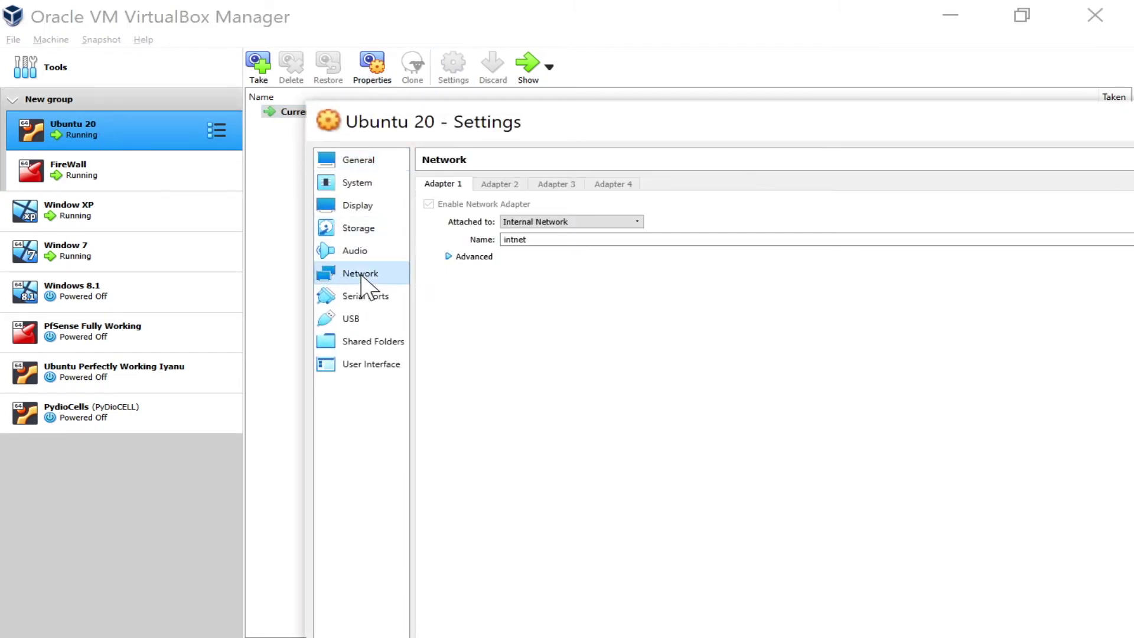
{"action": "left_click", "coordinate": [534, 222]}
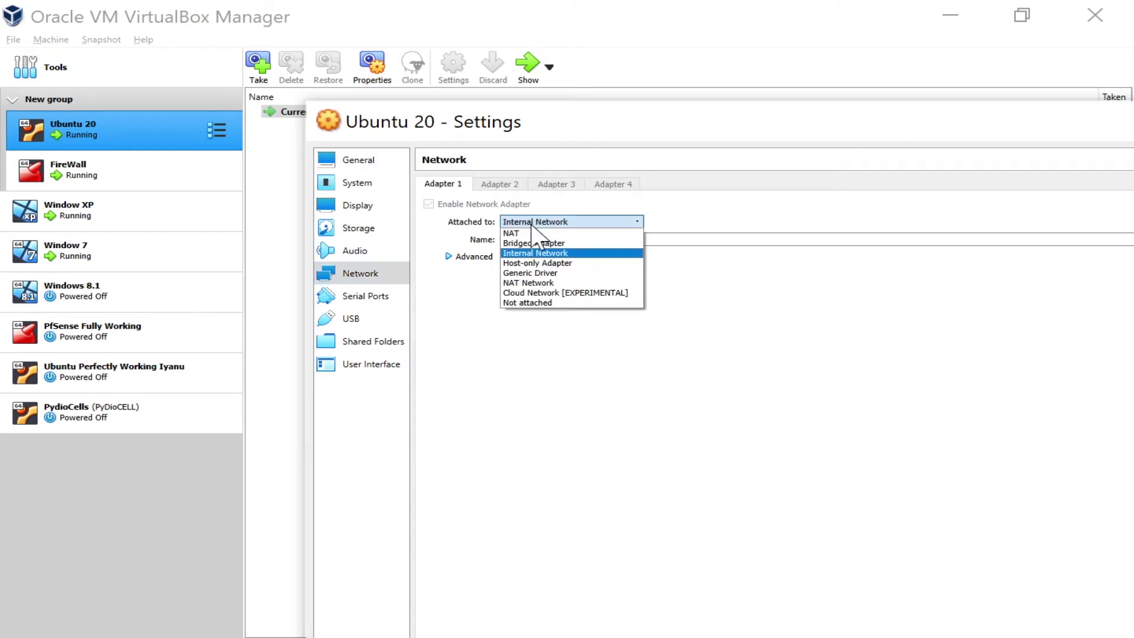
{"action": "left_click", "coordinate": [535, 223]}
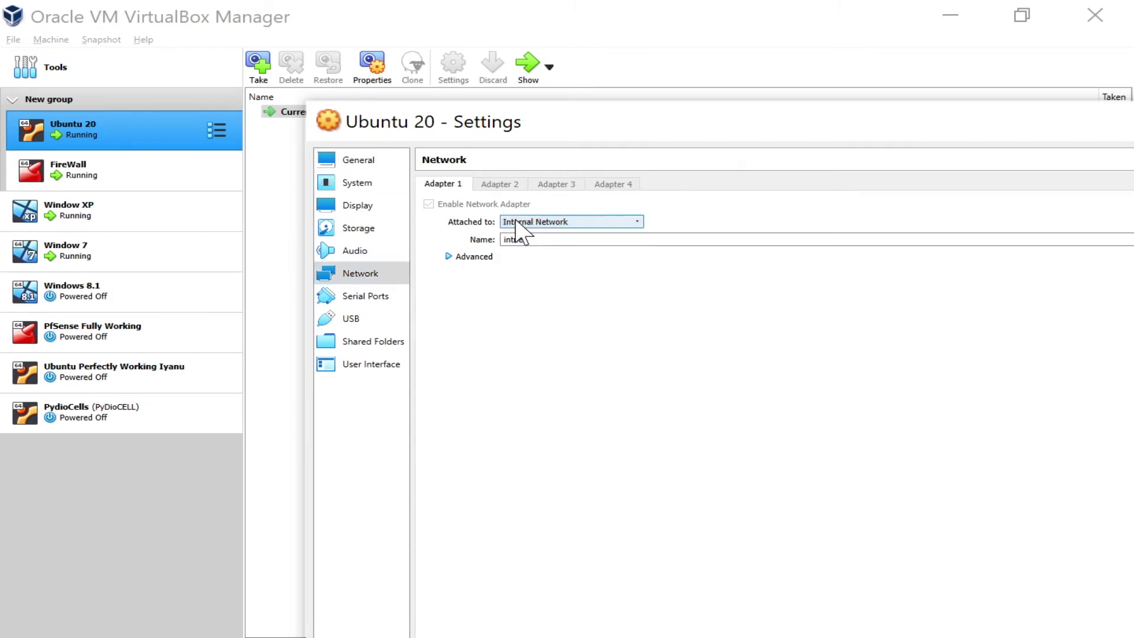
{"action": "left_click", "coordinate": [570, 239]}
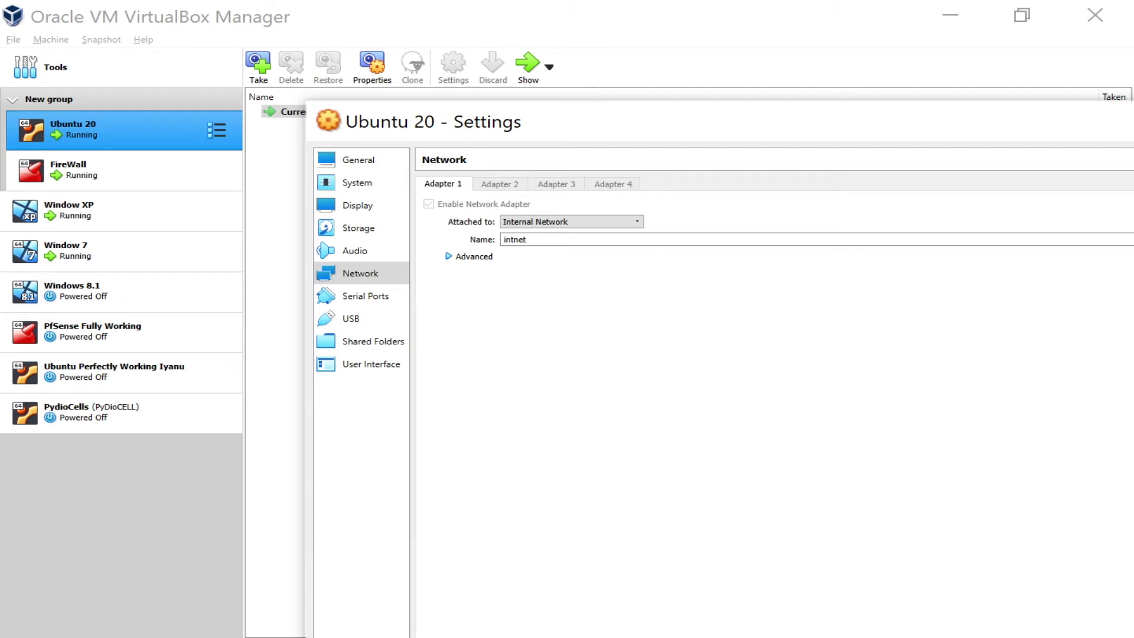
{"action": "key", "text": "alt+Tab"}
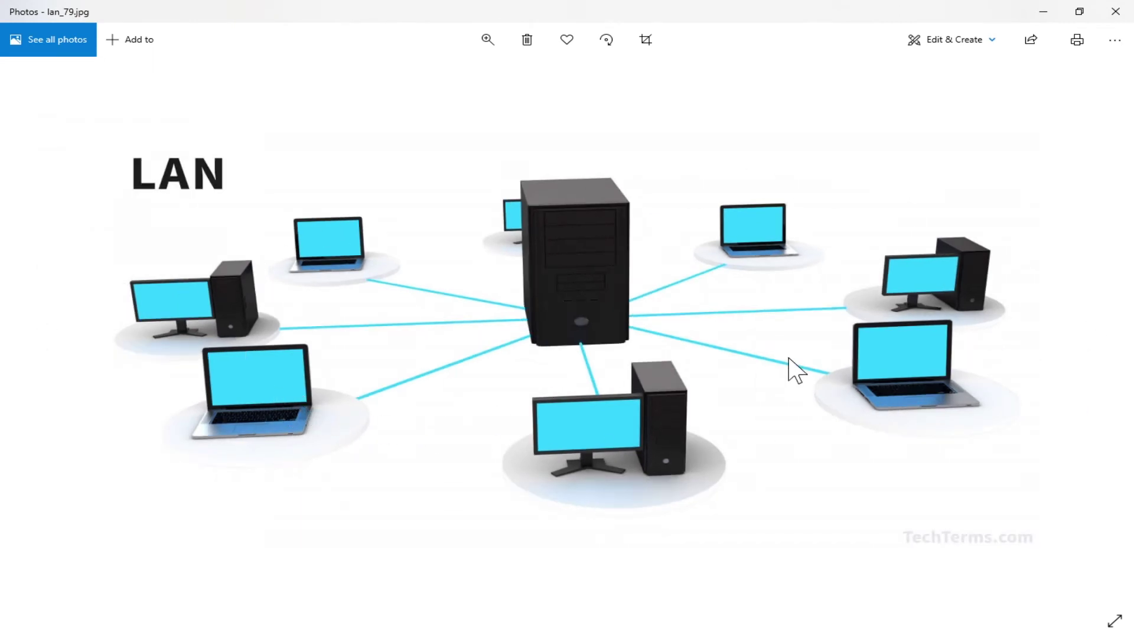
{"action": "left_click", "coordinate": [1096, 351]}
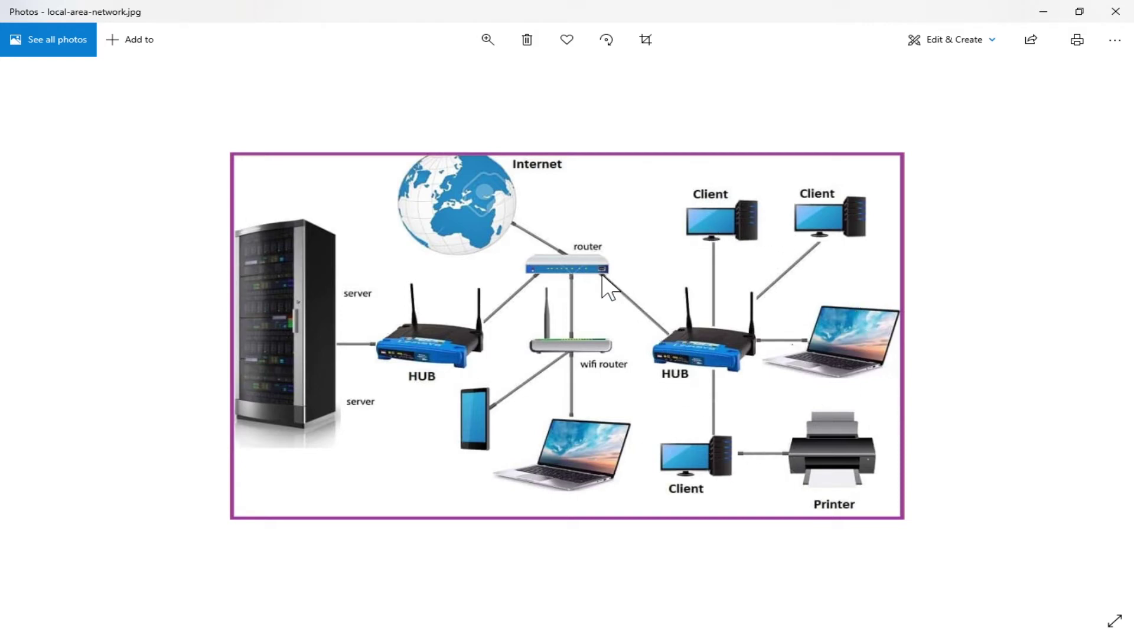
{"action": "left_click", "coordinate": [1115, 11]}
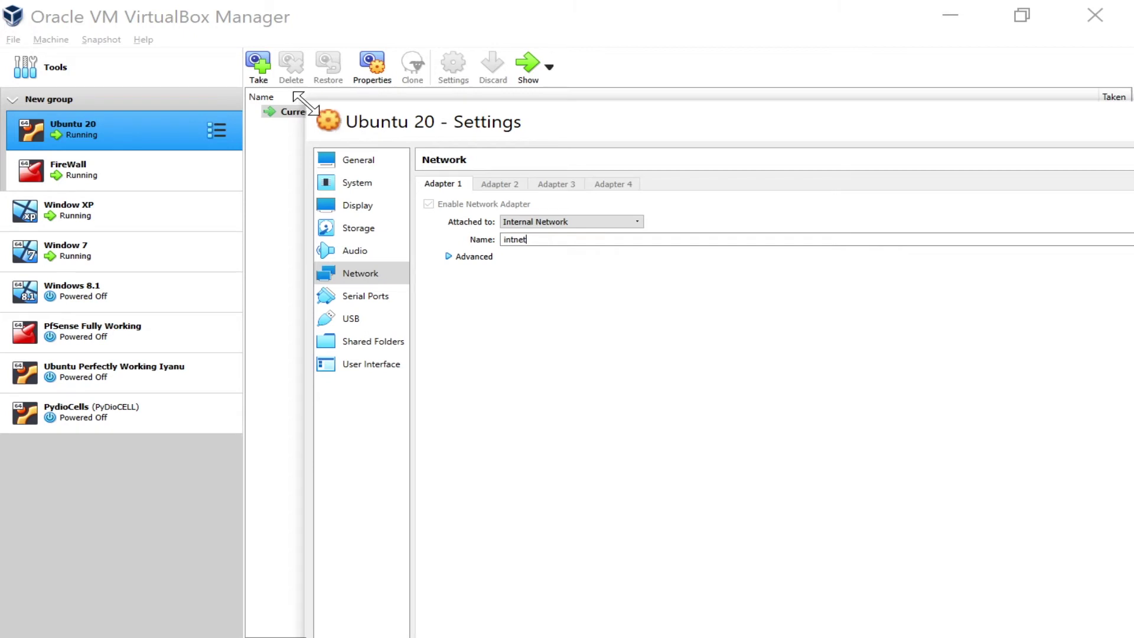
Close Ubuntu 20's settings, select Window XP and Window 7, and minimize VirtualBox Manager
{"action": "left_click_drag", "start_coordinate": [305, 102], "coordinate": [557, 247]}
{"action": "left_click_drag", "start_coordinate": [707, 271], "coordinate": [352, 170]}
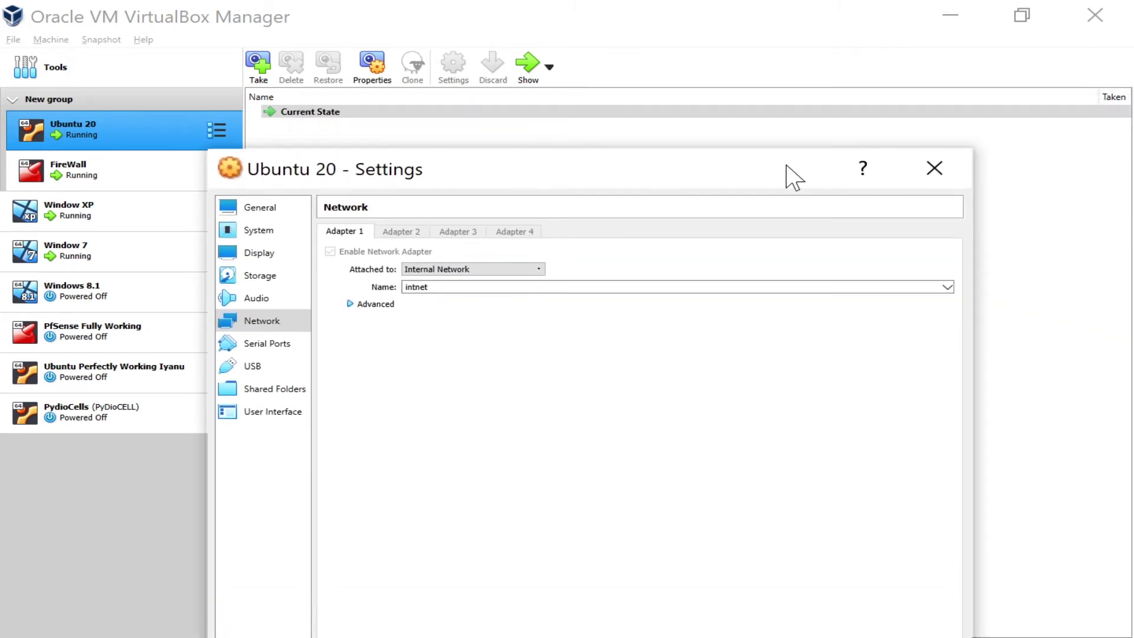
{"action": "left_click", "coordinate": [945, 166]}
{"action": "left_click", "coordinate": [96, 218]}
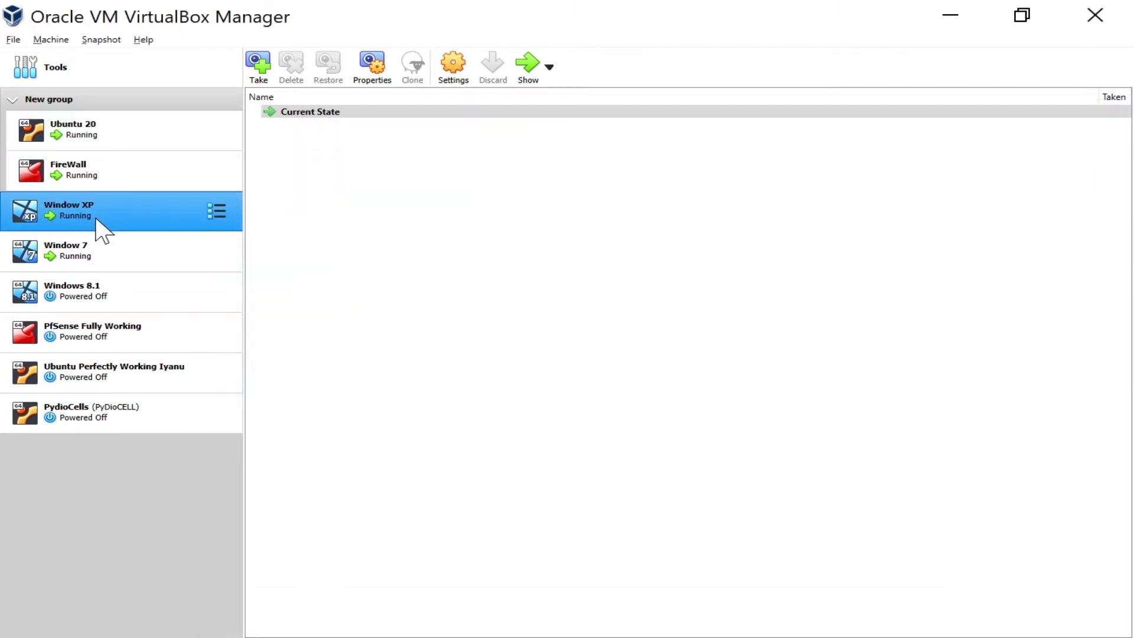
{"action": "left_click", "coordinate": [121, 253]}
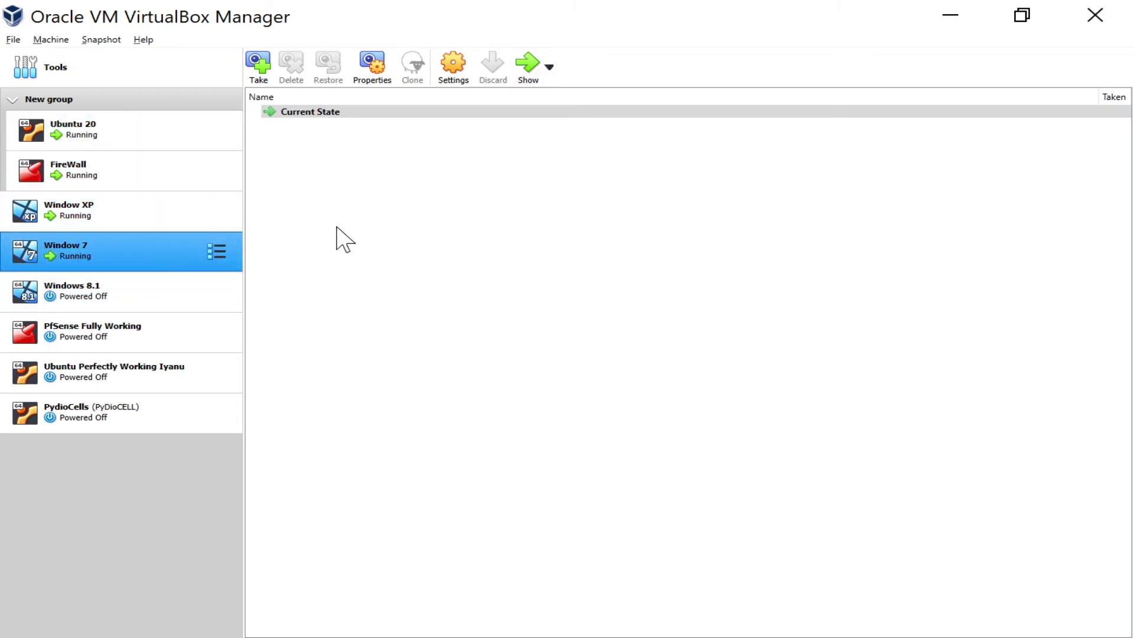
{"action": "left_click", "coordinate": [957, 23]}
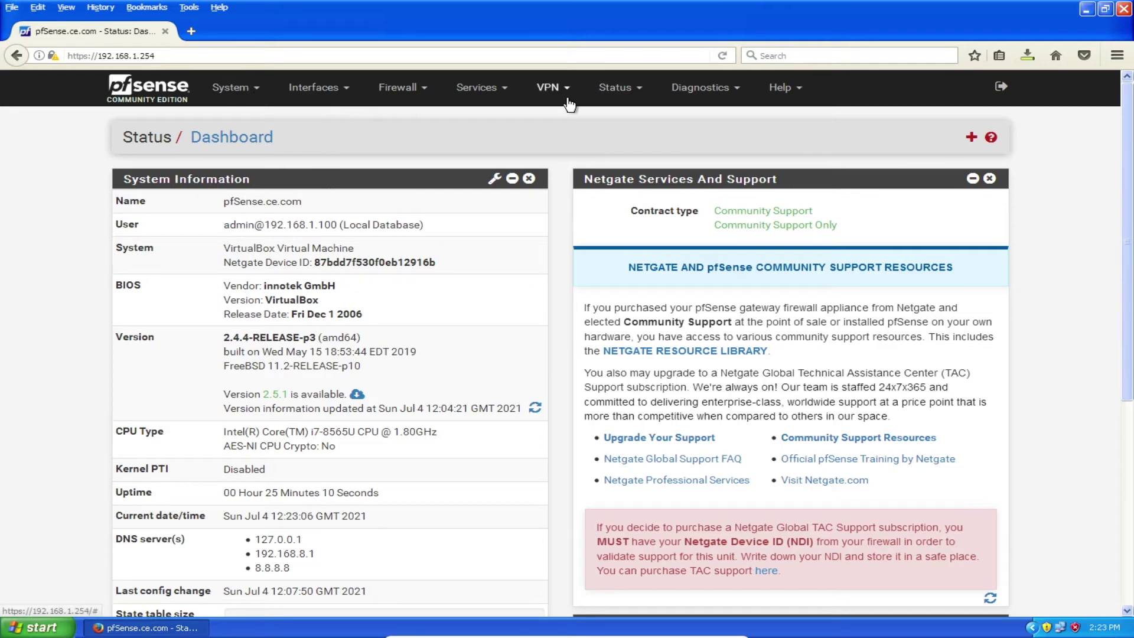
Open pfSense's LAN DHCP Server page, showing range 192.168.1.10 to 192.168.1.245
{"action": "left_click", "coordinate": [602, 91]}
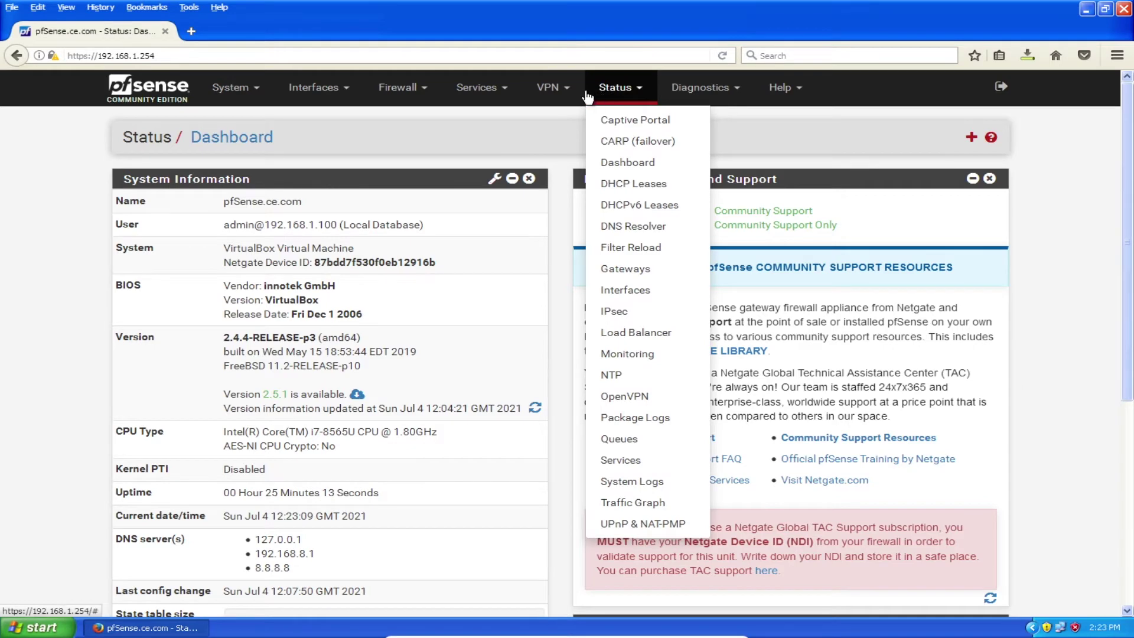
{"action": "left_click", "coordinate": [497, 90]}
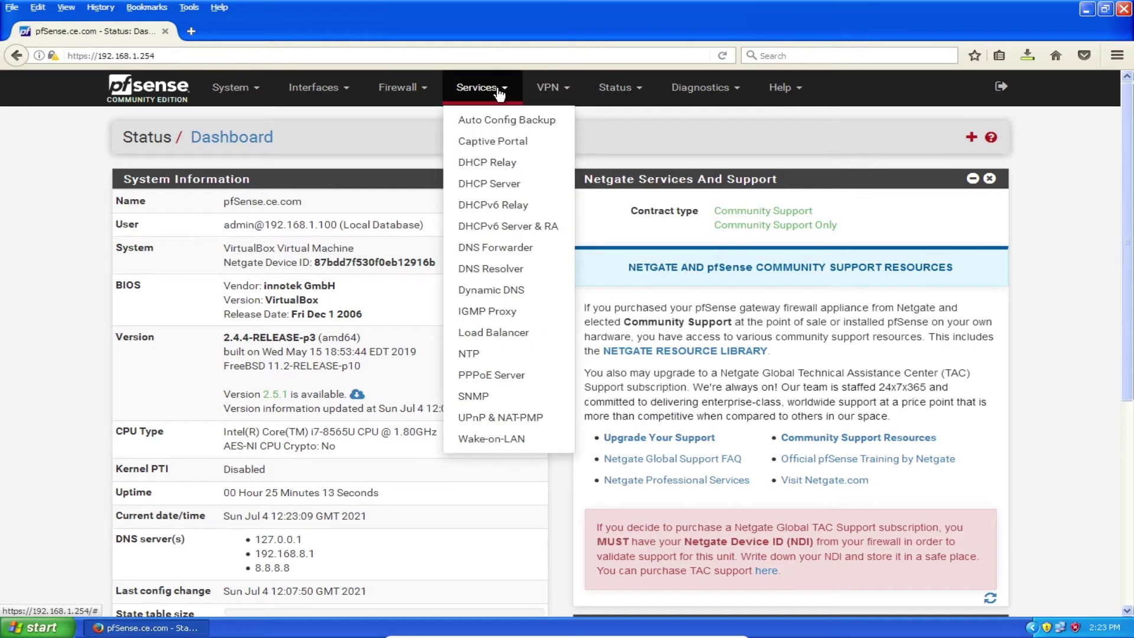
{"action": "left_click", "coordinate": [478, 185]}
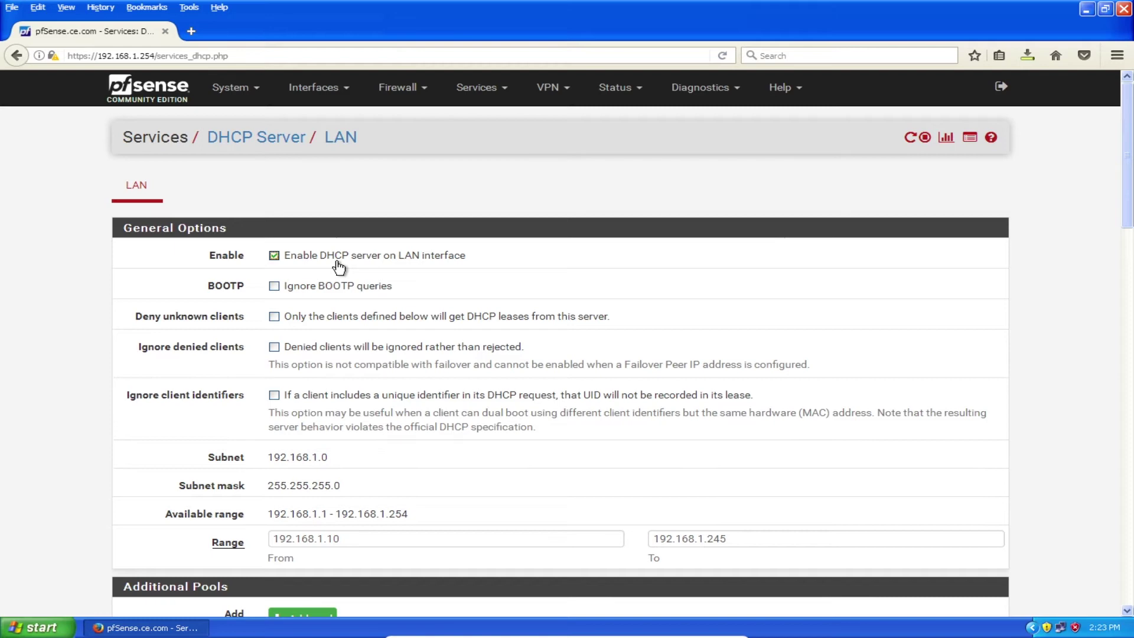
Change the LAN DHCP range to start at 192.168.1.20 and end at 192.168.1.120
{"action": "scroll", "coordinate": [336, 265], "scroll_direction": "down", "scroll_amount": 4}
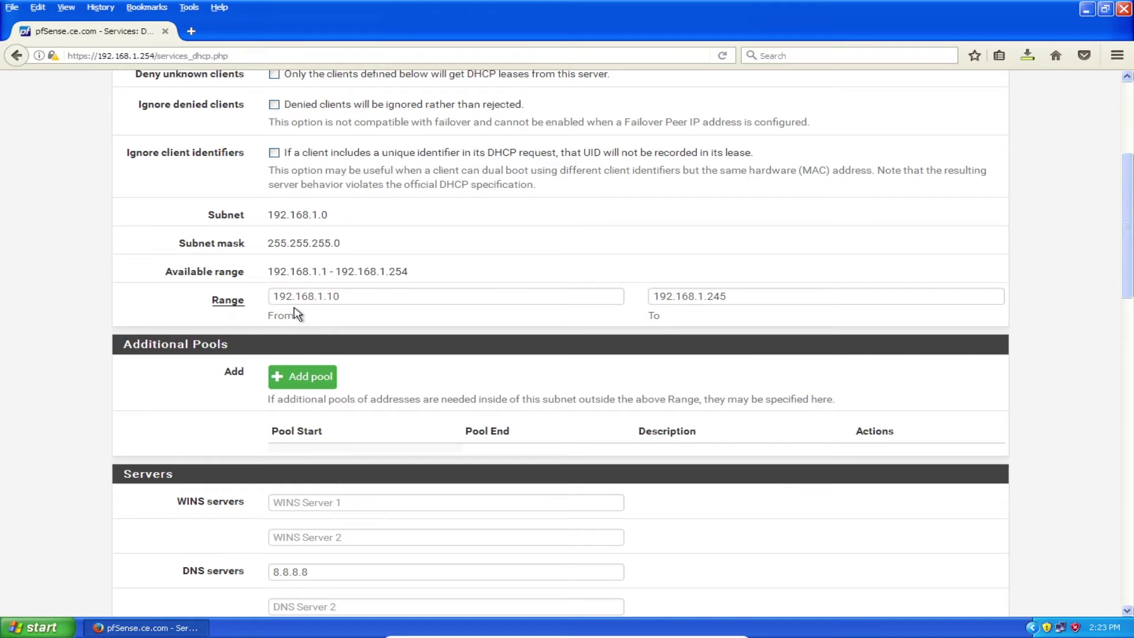
{"action": "left_click", "coordinate": [341, 297]}
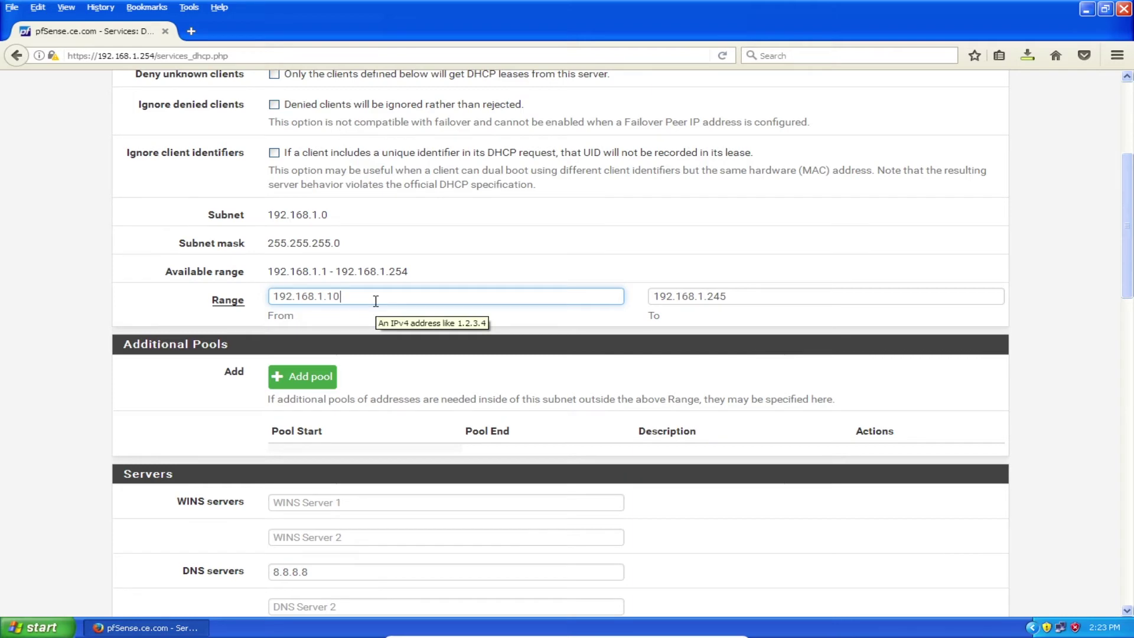
{"action": "type", "text": "0"}
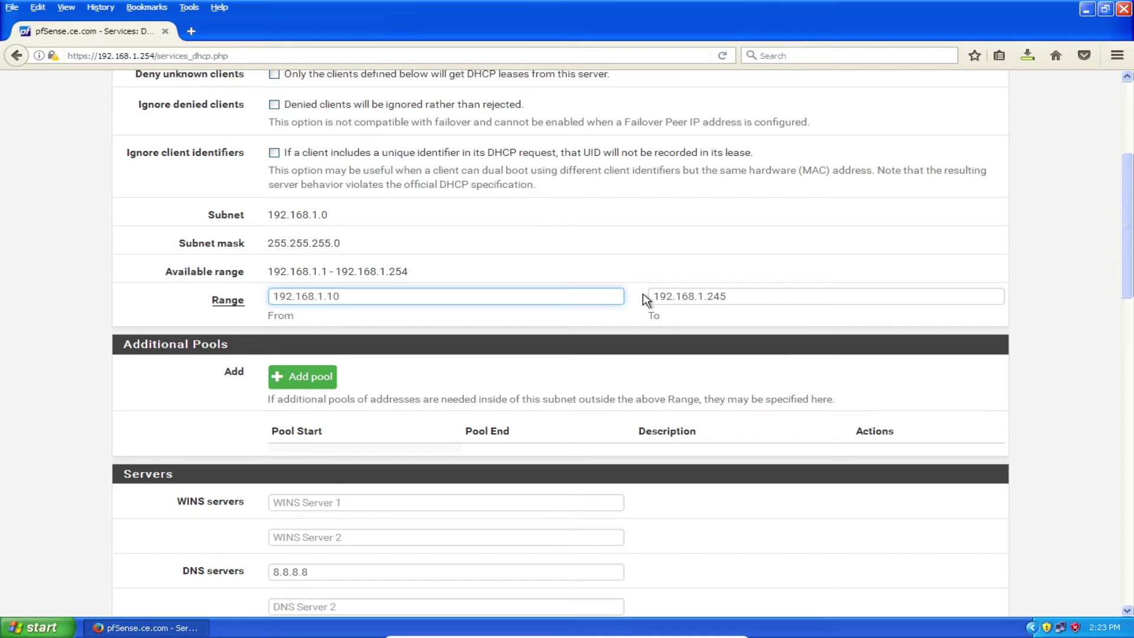
{"action": "key", "text": "BackSpace"}
{"action": "key", "text": "BackSpace"}
{"action": "type", "text": "20"}
{"action": "left_click", "coordinate": [717, 298]}
{"action": "key", "text": "BackSpace"}
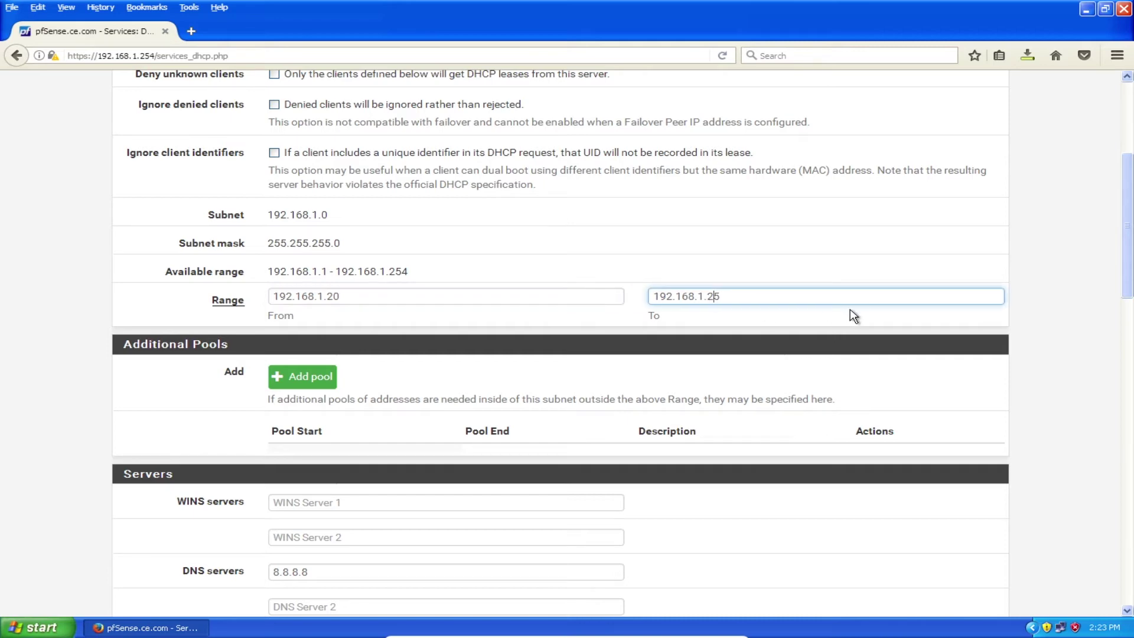
{"action": "key", "text": "BackSpace"}
{"action": "type", "text": "120"}
Copy the firewall address 192.168.1.254 from the URL into the second DNS server field
{"action": "scroll", "coordinate": [470, 242], "scroll_direction": "down", "scroll_amount": 7}
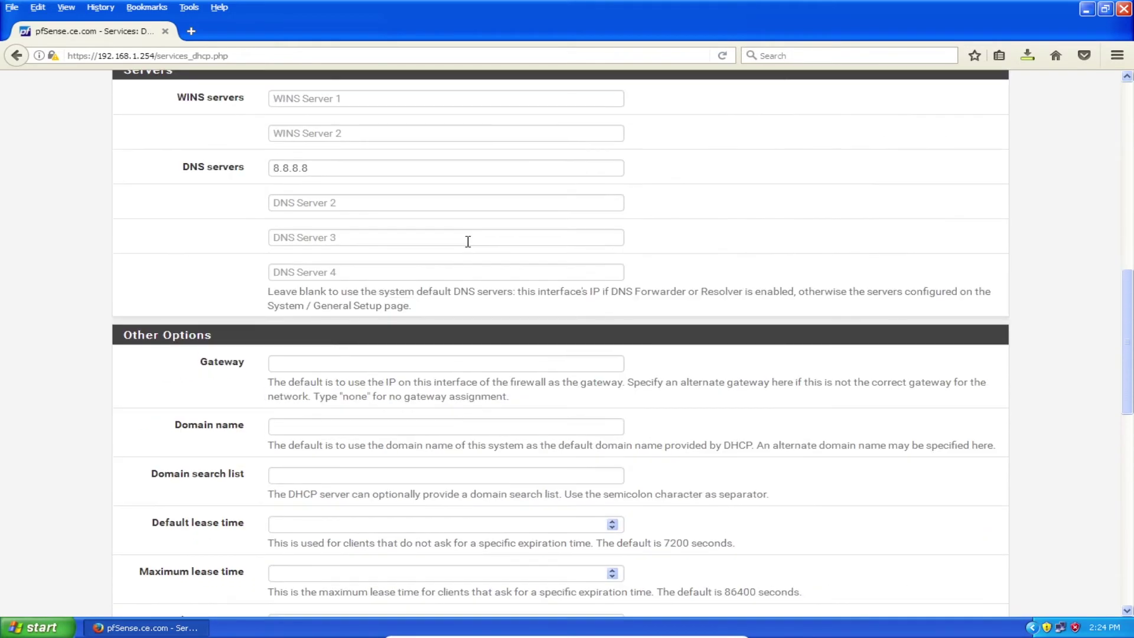
{"action": "scroll", "coordinate": [467, 241], "scroll_direction": "up", "scroll_amount": 3}
{"action": "left_click", "coordinate": [303, 330]}
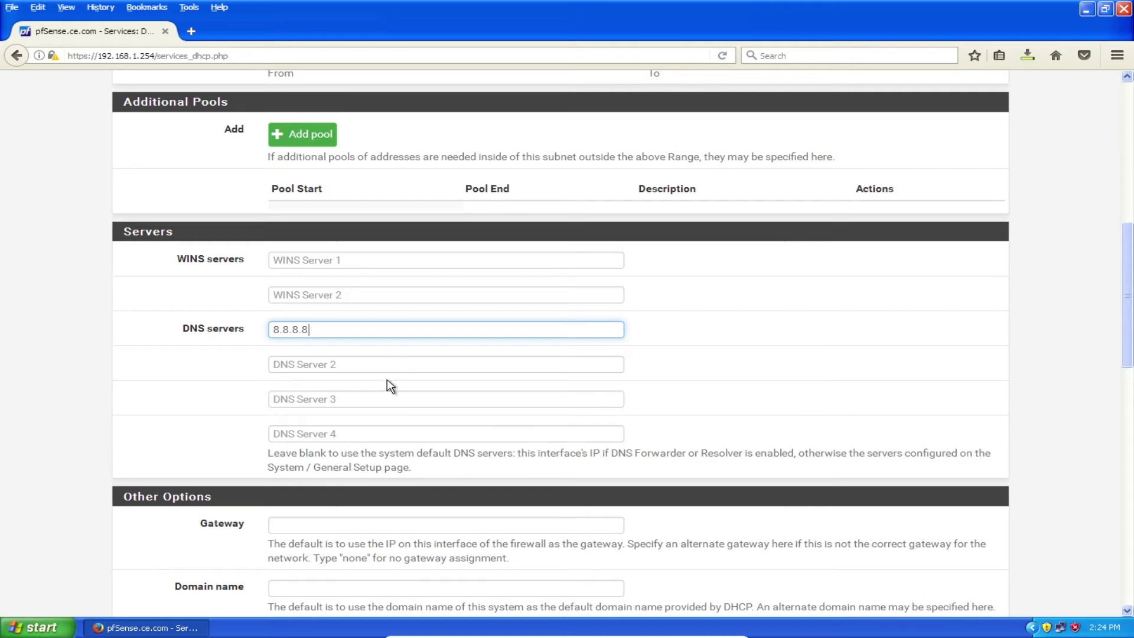
{"action": "left_click", "coordinate": [388, 365]}
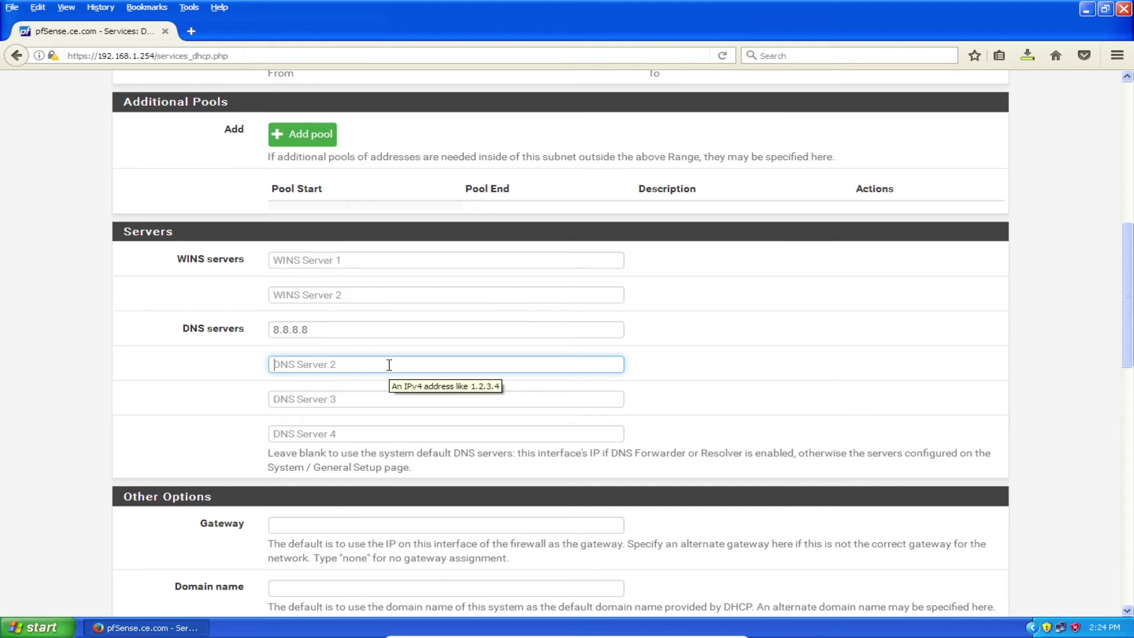
{"action": "left_click_drag", "start_coordinate": [97, 56], "coordinate": [157, 59]}
{"action": "key", "text": "ctrl+c"}
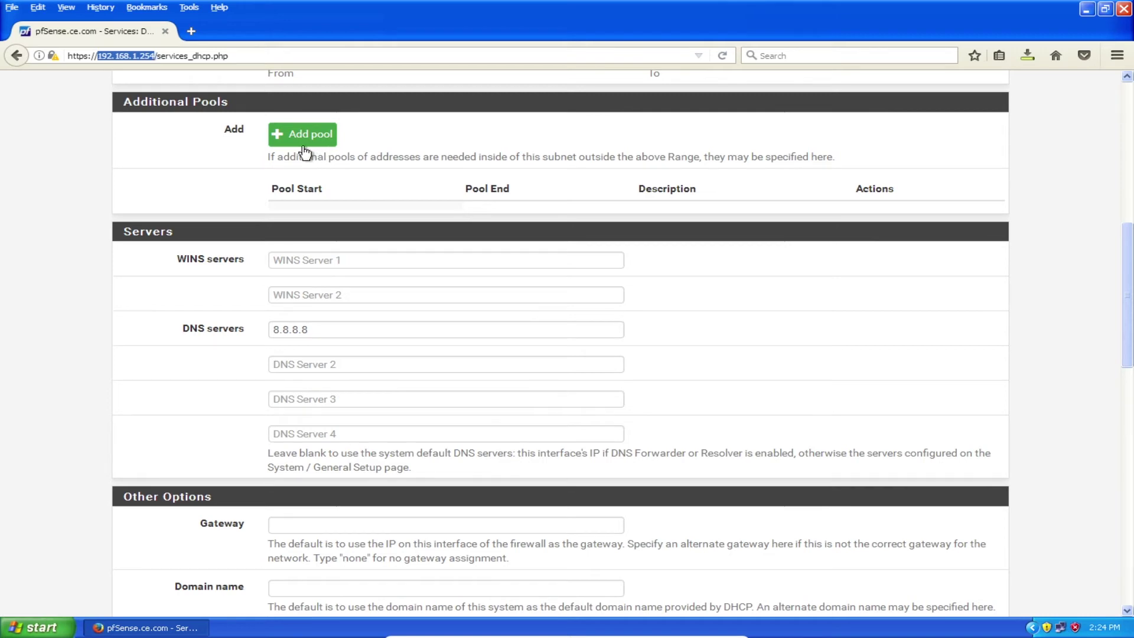
{"action": "left_click", "coordinate": [336, 366]}
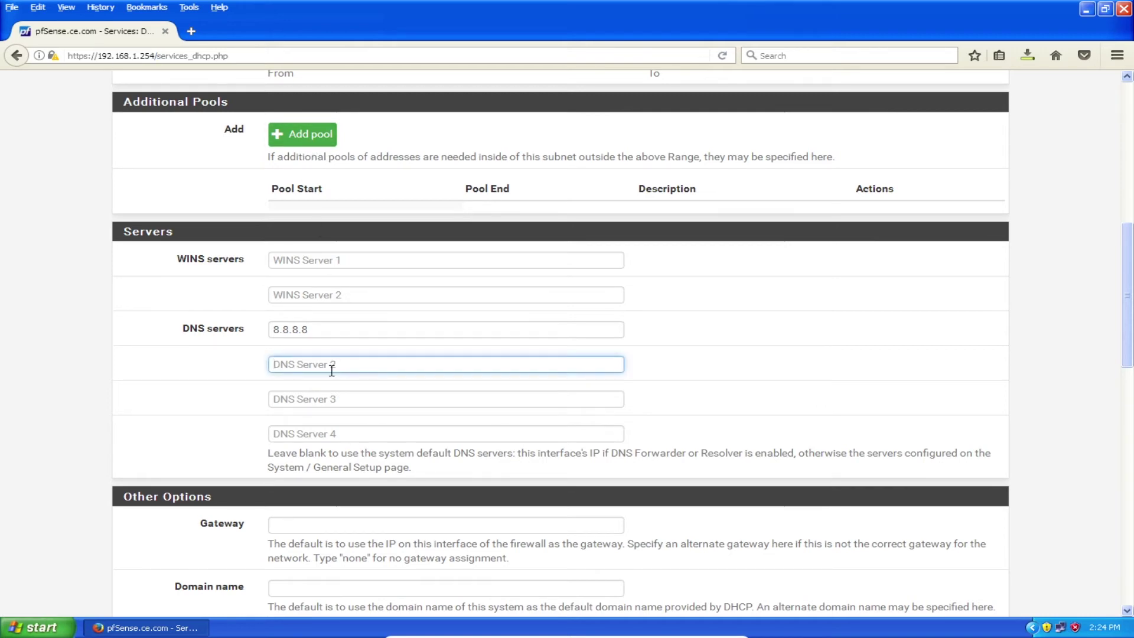
{"action": "key", "text": "ctrl+v"}
Save the DHCP server settings and open a new Firefox tab
{"action": "scroll", "coordinate": [734, 348], "scroll_direction": "down", "scroll_amount": 10}
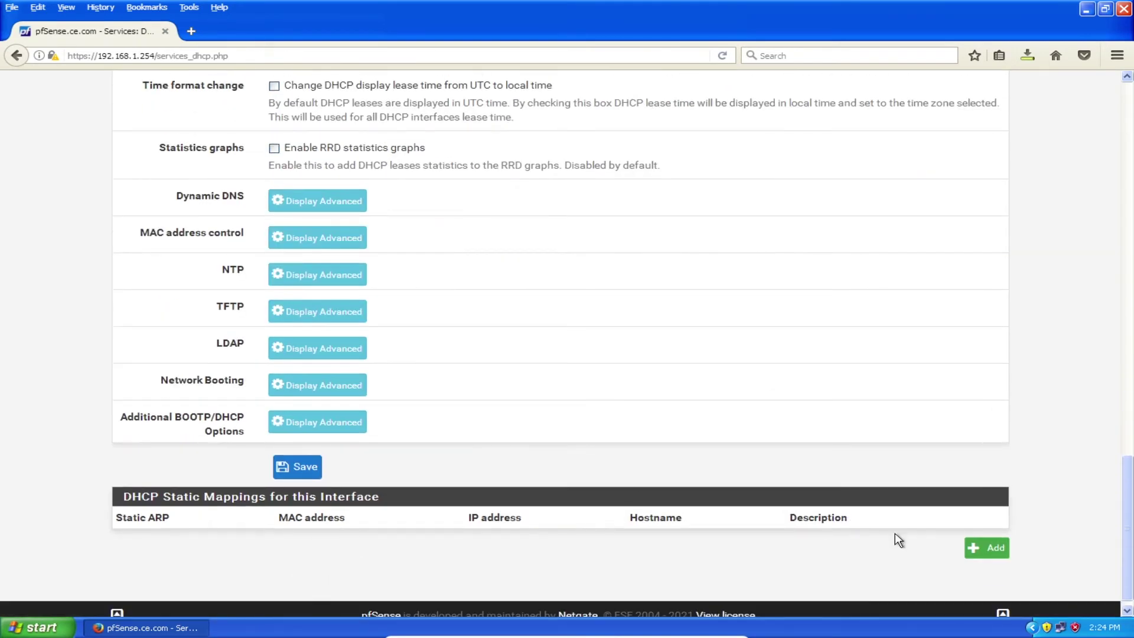
{"action": "left_click", "coordinate": [298, 466]}
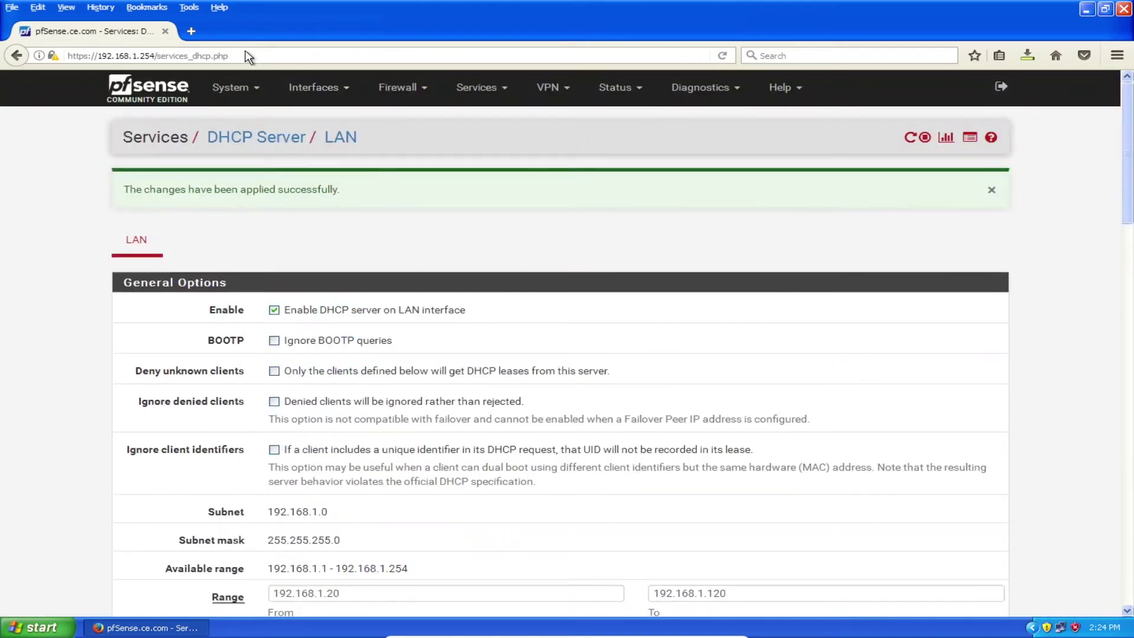
{"action": "left_click", "coordinate": [191, 31]}
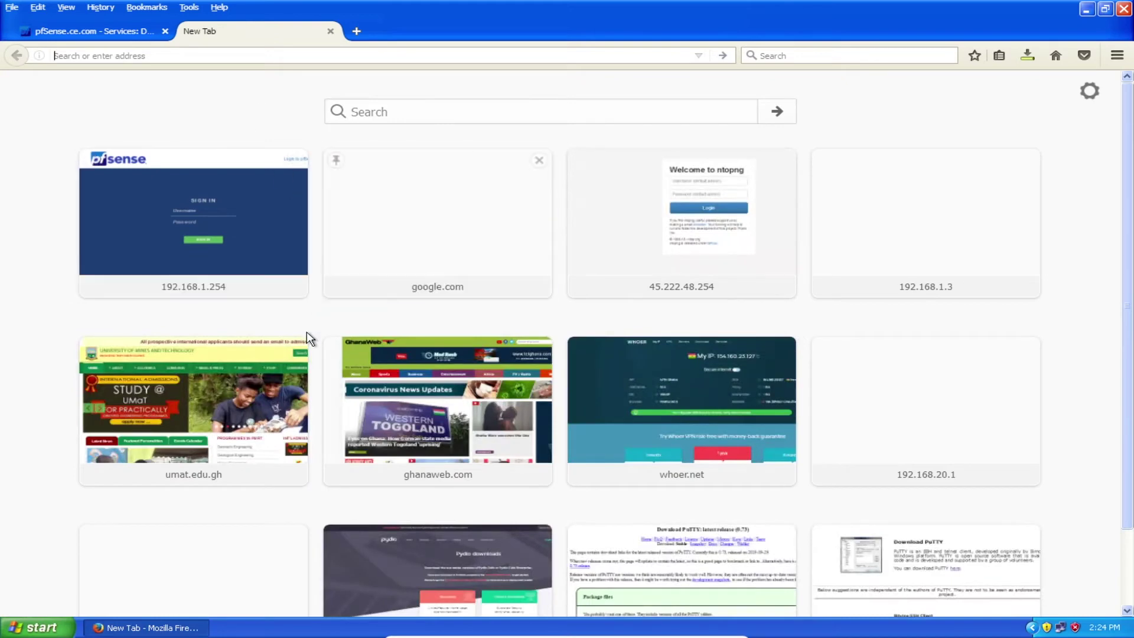
Load umat.edu.gh and google.com from top sites in new tabs, then check each tab loads
{"action": "left_click", "coordinate": [274, 399]}
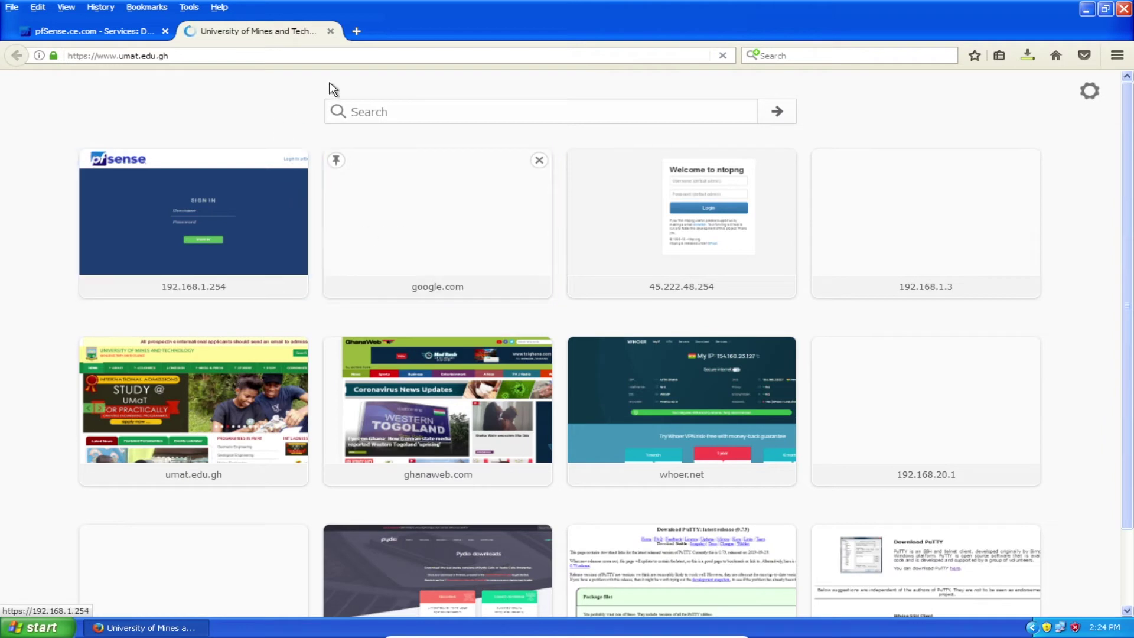
{"action": "left_click", "coordinate": [357, 32]}
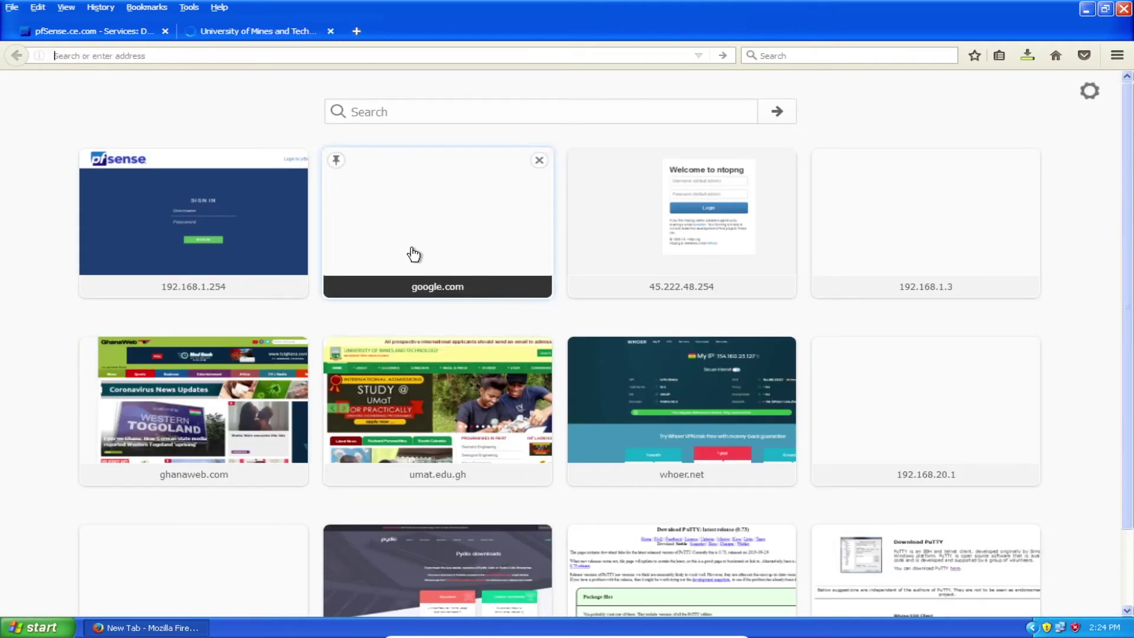
{"action": "left_click", "coordinate": [413, 254]}
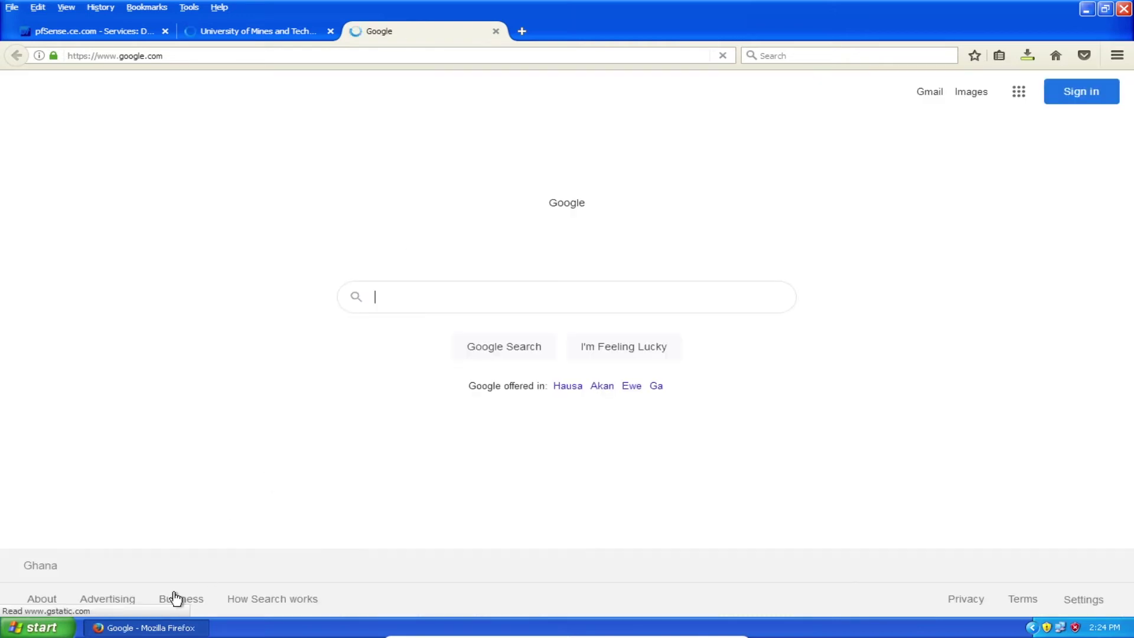
{"action": "left_click", "coordinate": [97, 34]}
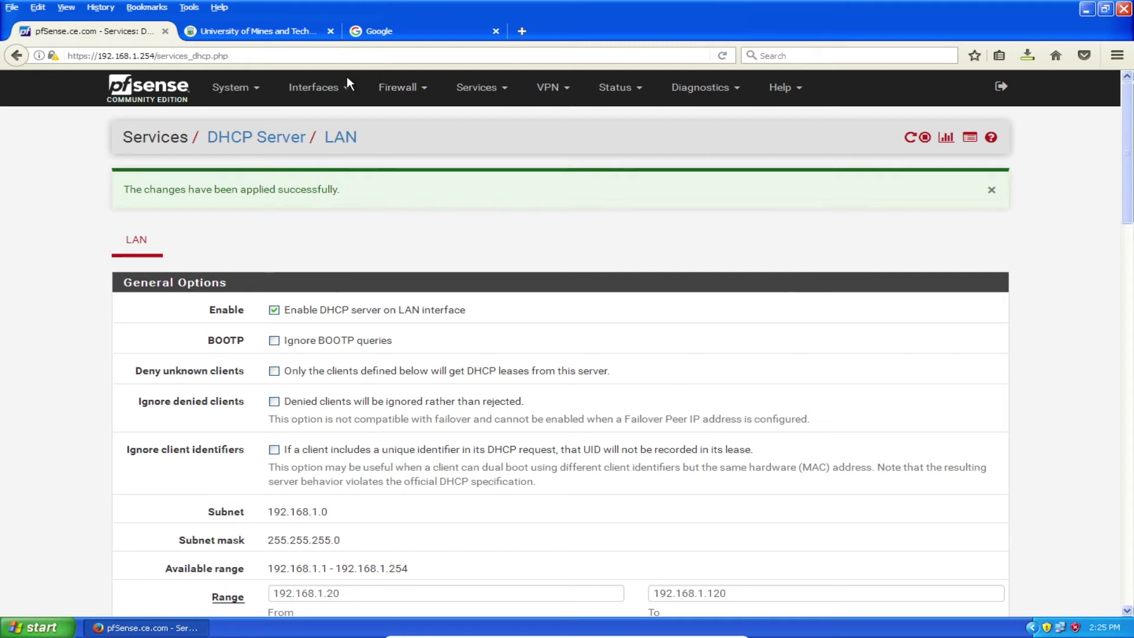
{"action": "left_click", "coordinate": [256, 29]}
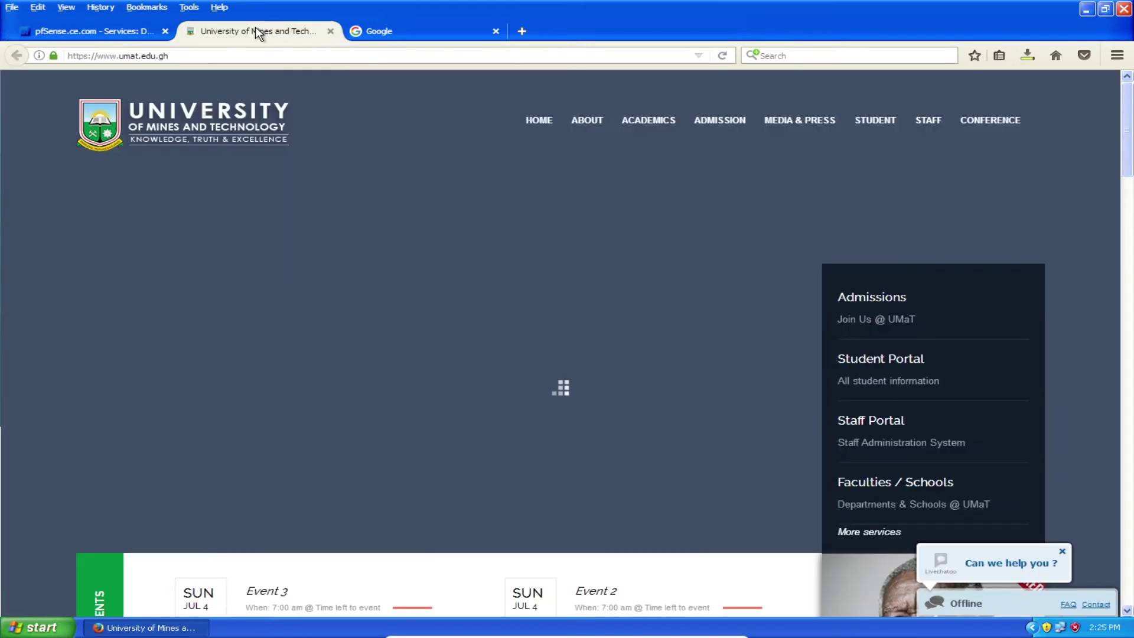
{"action": "left_click", "coordinate": [415, 26]}
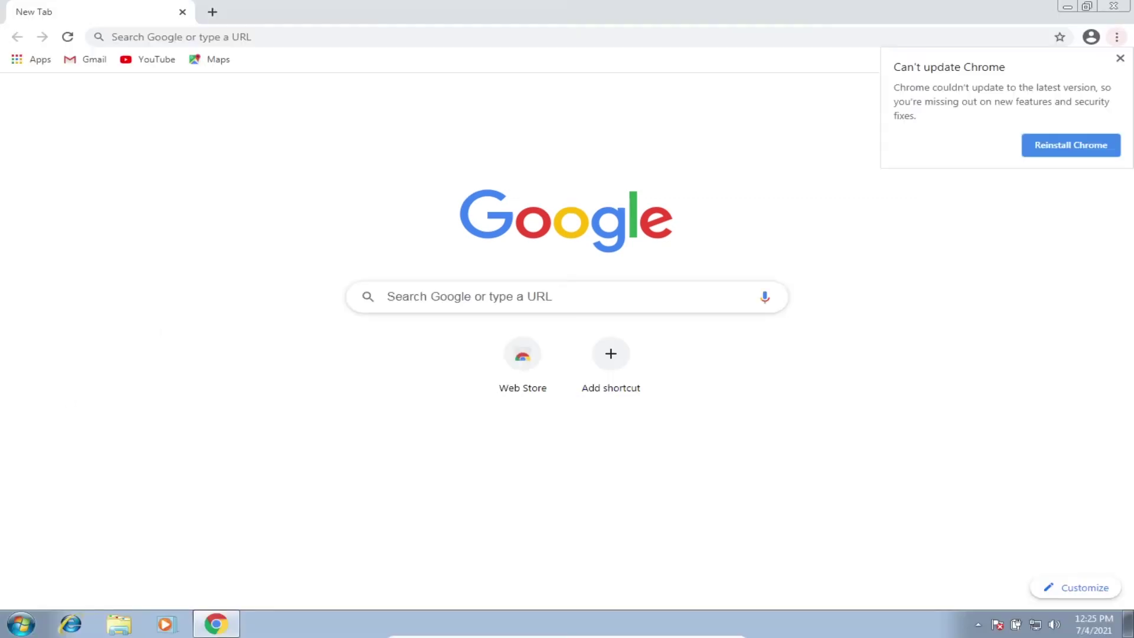
Dismiss Chrome's update and restore notices, reload the tab, and browse to ghanaweb.com
{"action": "left_click", "coordinate": [1120, 58]}
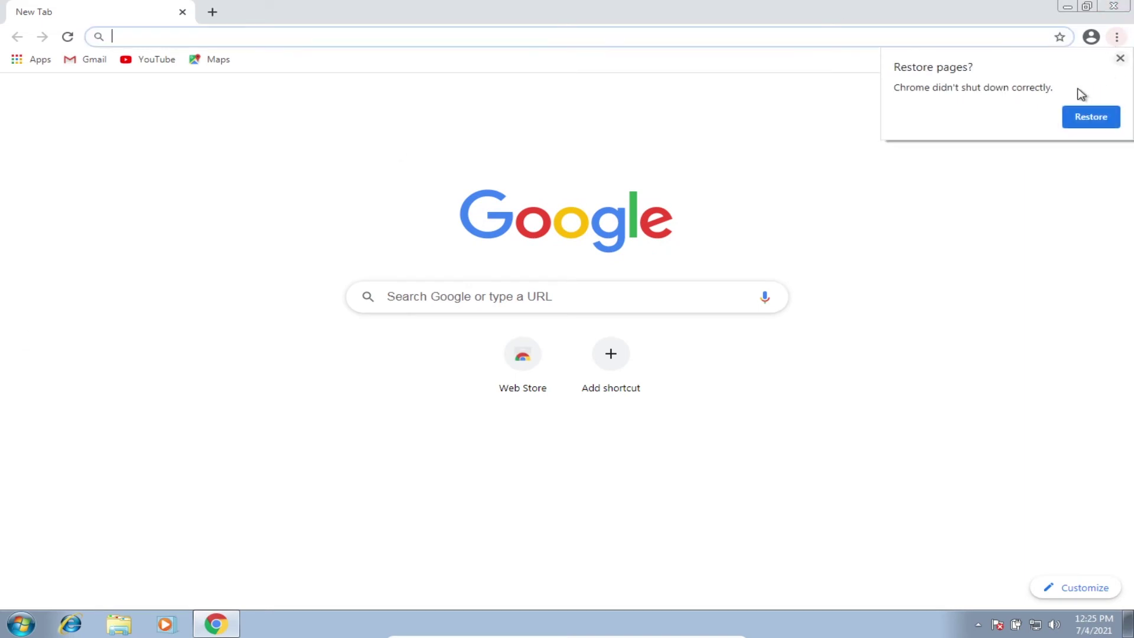
{"action": "left_click", "coordinate": [1120, 58]}
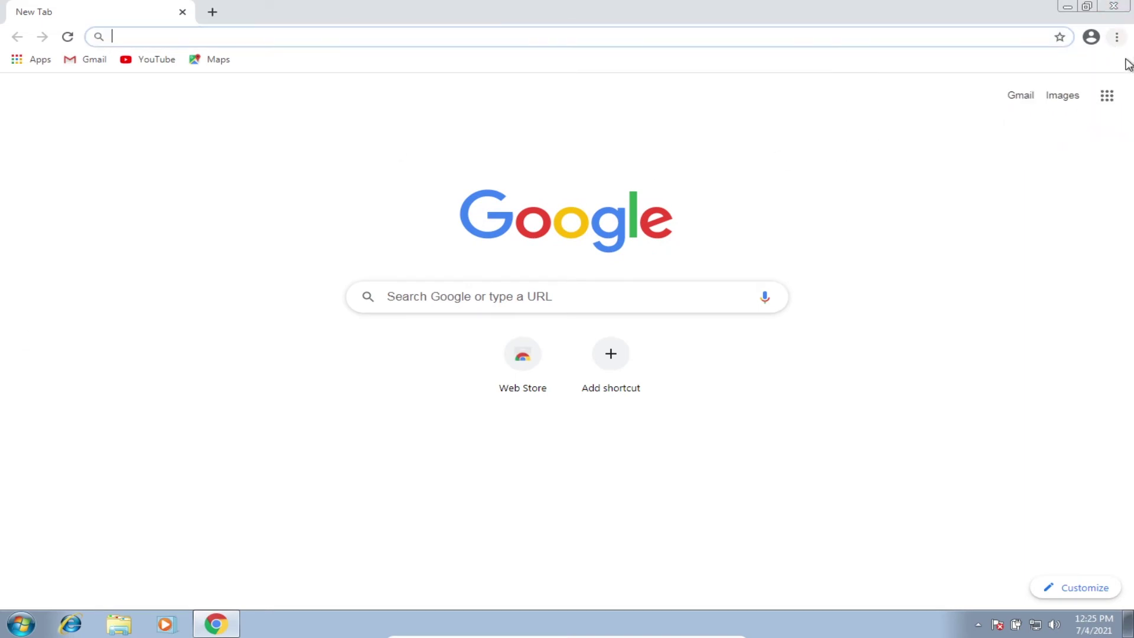
{"action": "left_click", "coordinate": [68, 38]}
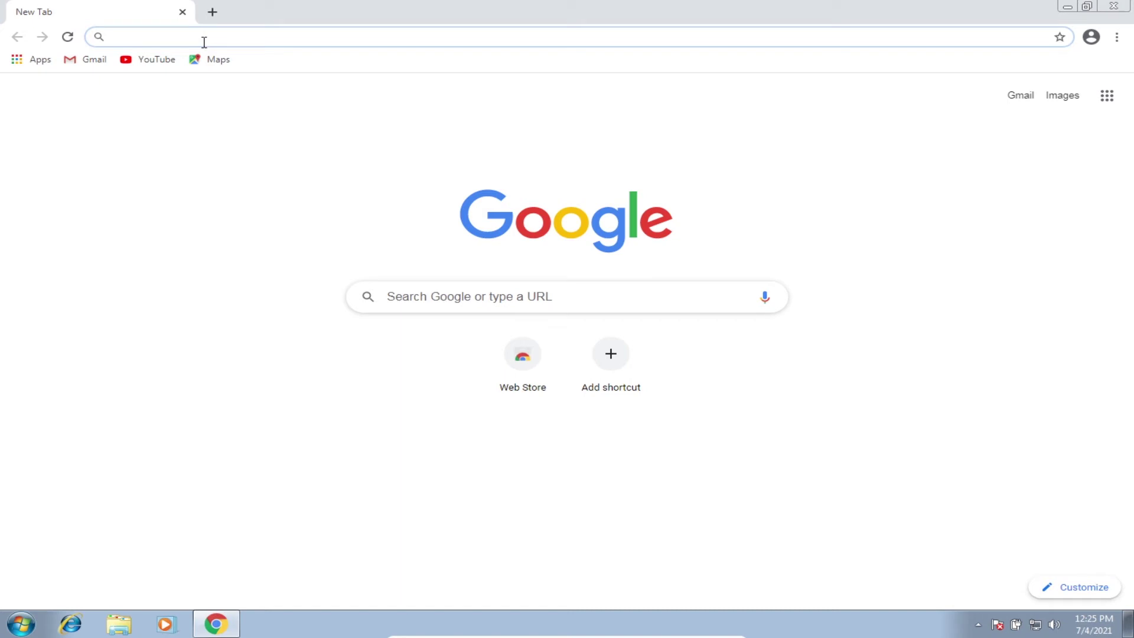
{"action": "type", "text": "ghanaweb"}
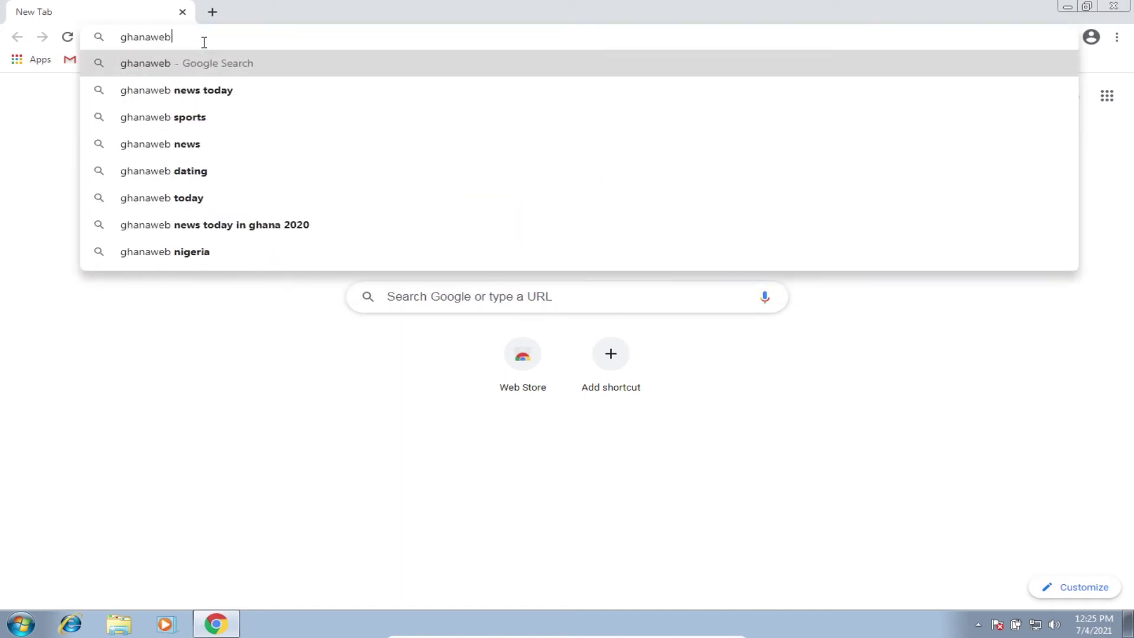
{"action": "type", "text": ".com"}
{"action": "key", "text": "Return"}
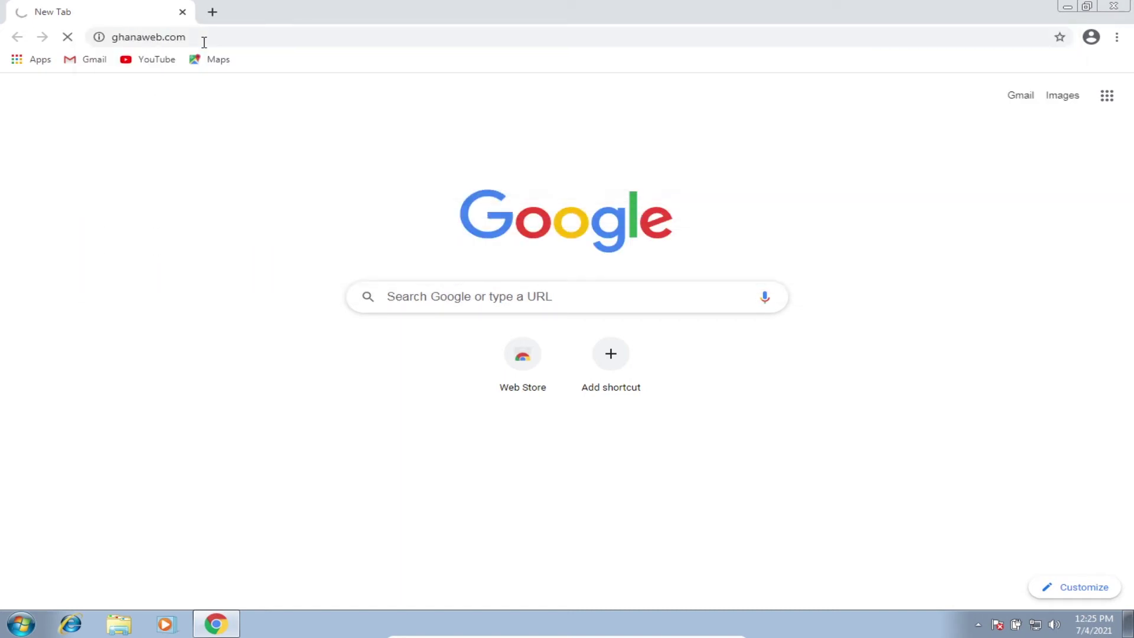
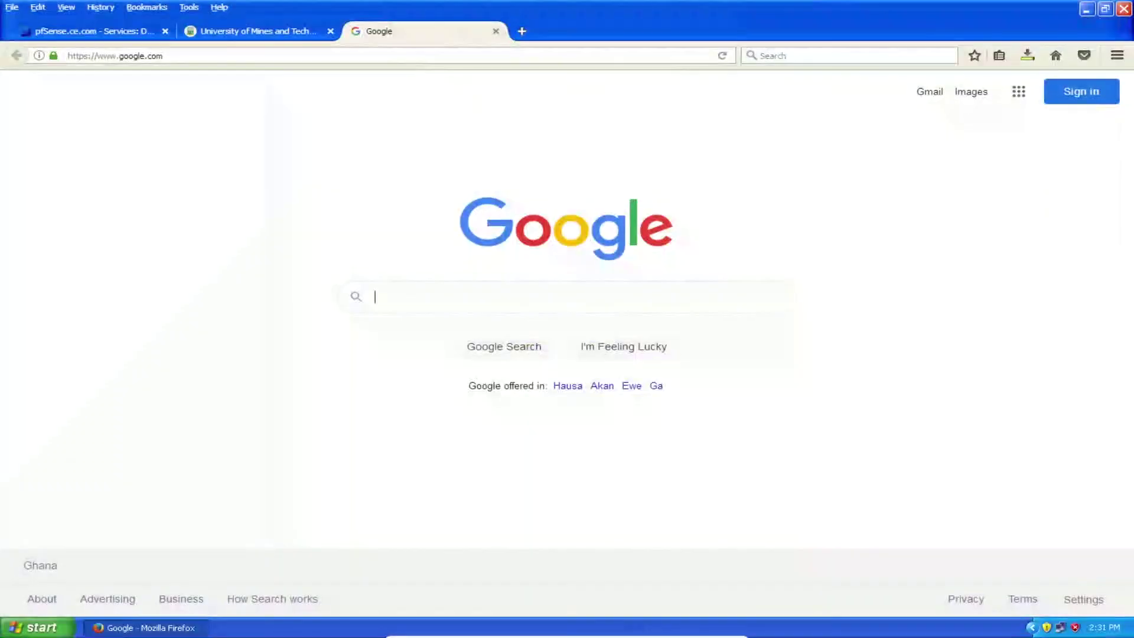
Return to the pfSense tab, open its dashboard, and select the 192.168.1.254 address
{"action": "left_click", "coordinate": [98, 30]}
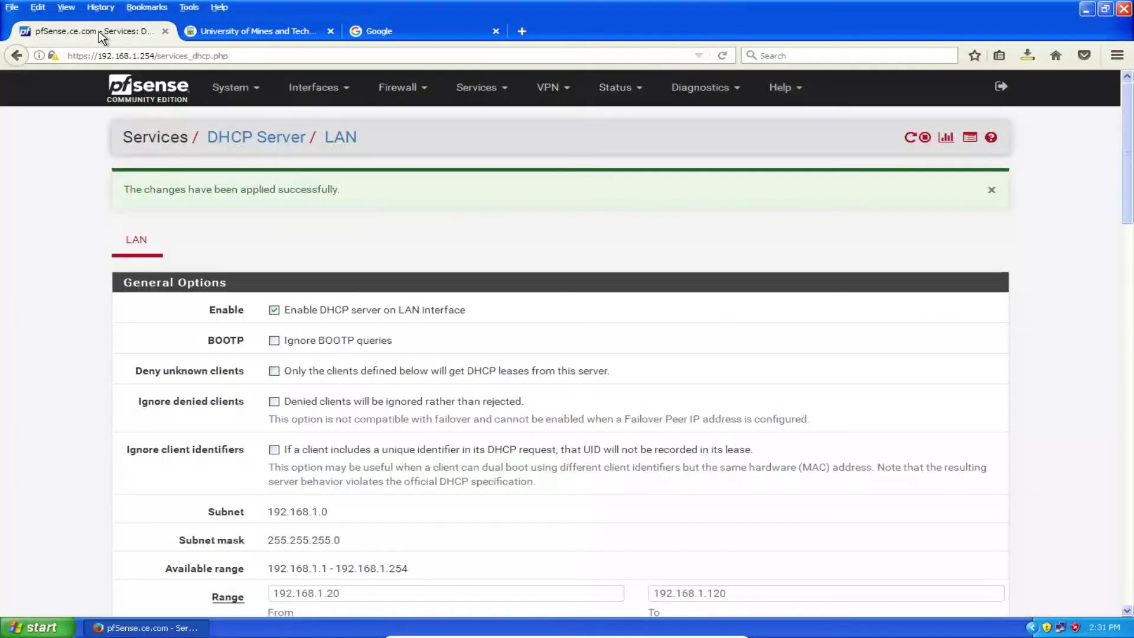
{"action": "left_click", "coordinate": [169, 95]}
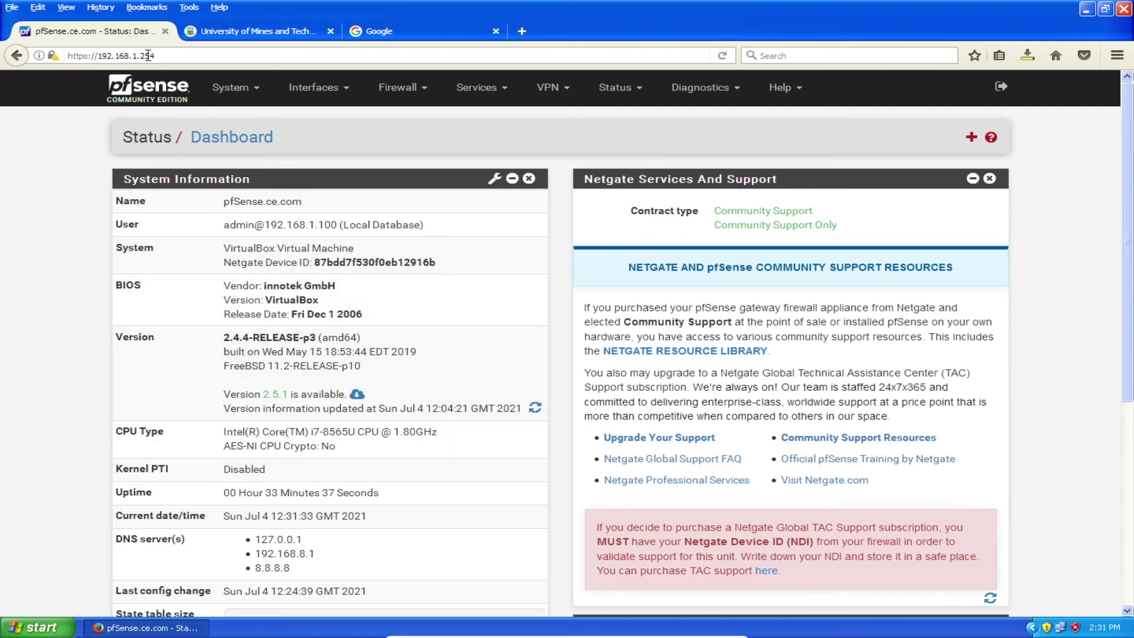
{"action": "left_click_drag", "start_coordinate": [156, 55], "coordinate": [102, 54]}
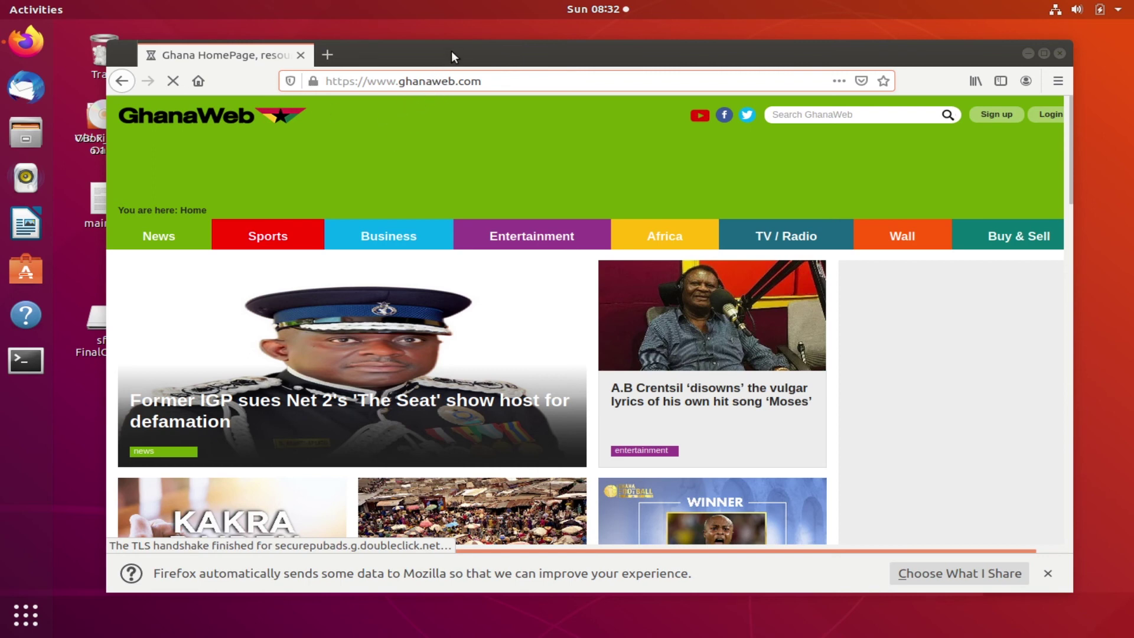
Bring the Firefox window to the front and maximize it
{"action": "left_click", "coordinate": [453, 56]}
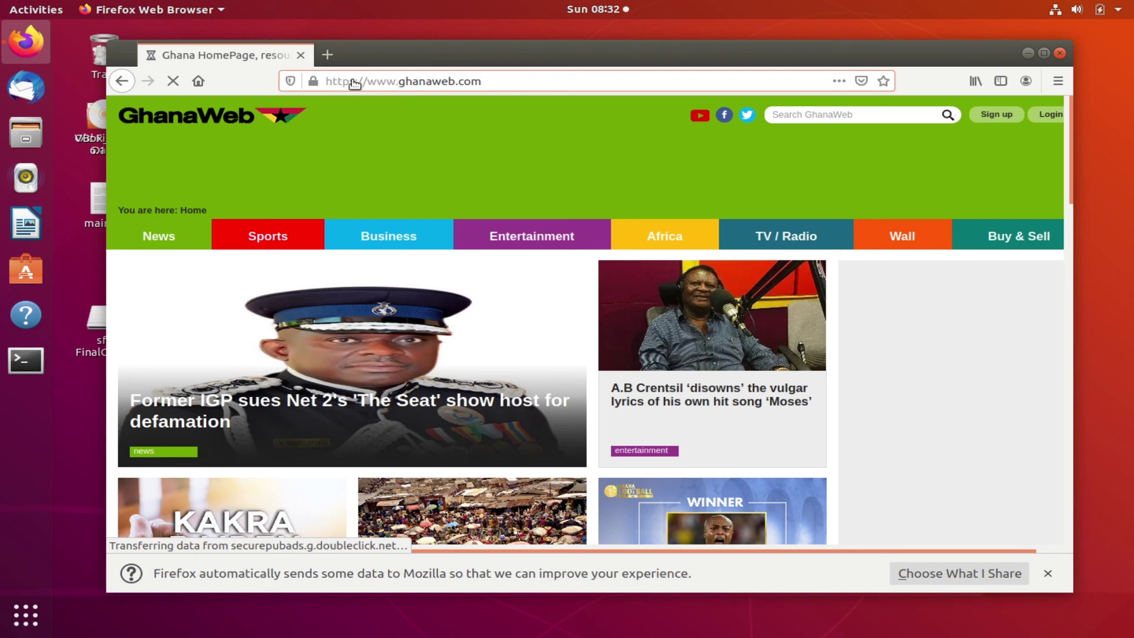
{"action": "left_click", "coordinate": [462, 81]}
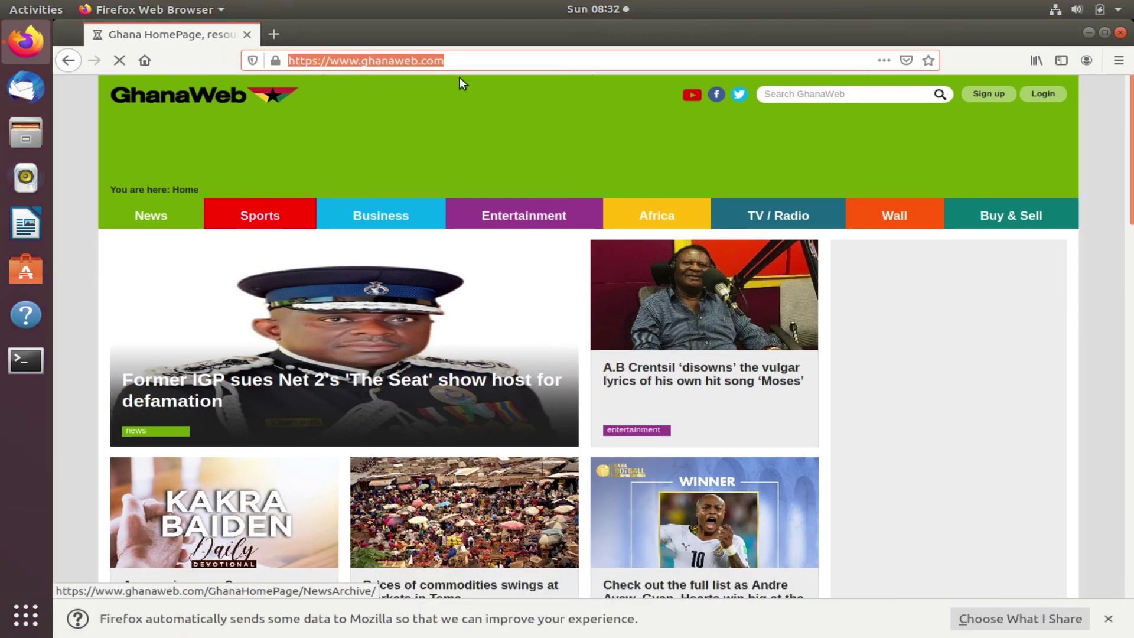
{"action": "left_click", "coordinate": [458, 78]}
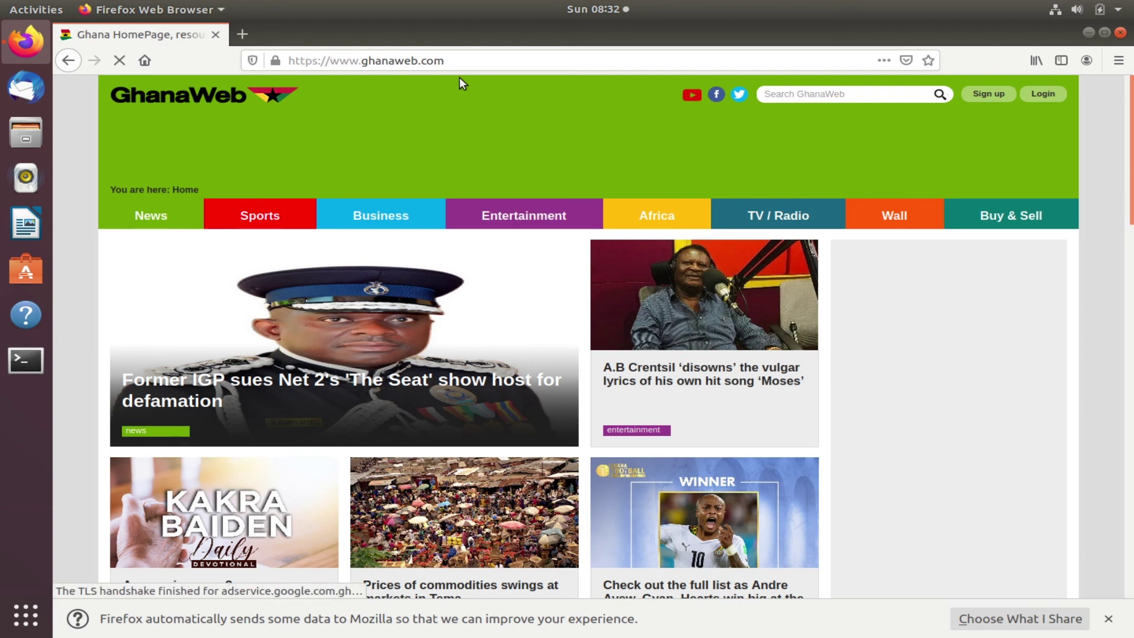
{"action": "left_click", "coordinate": [490, 56]}
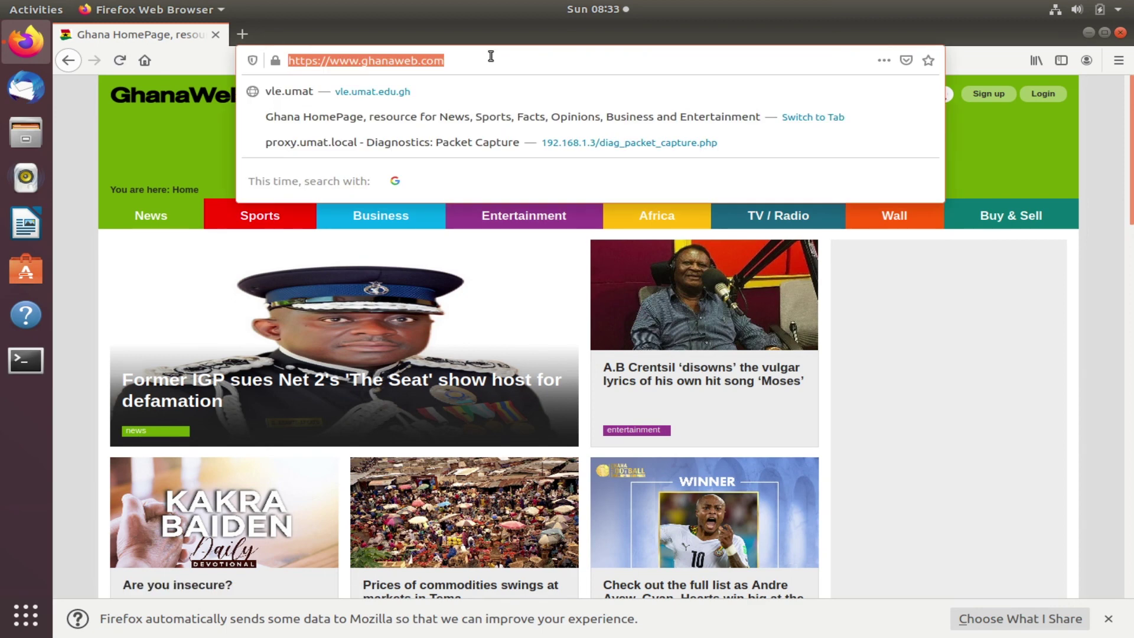
{"action": "type", "text": "htpps"}
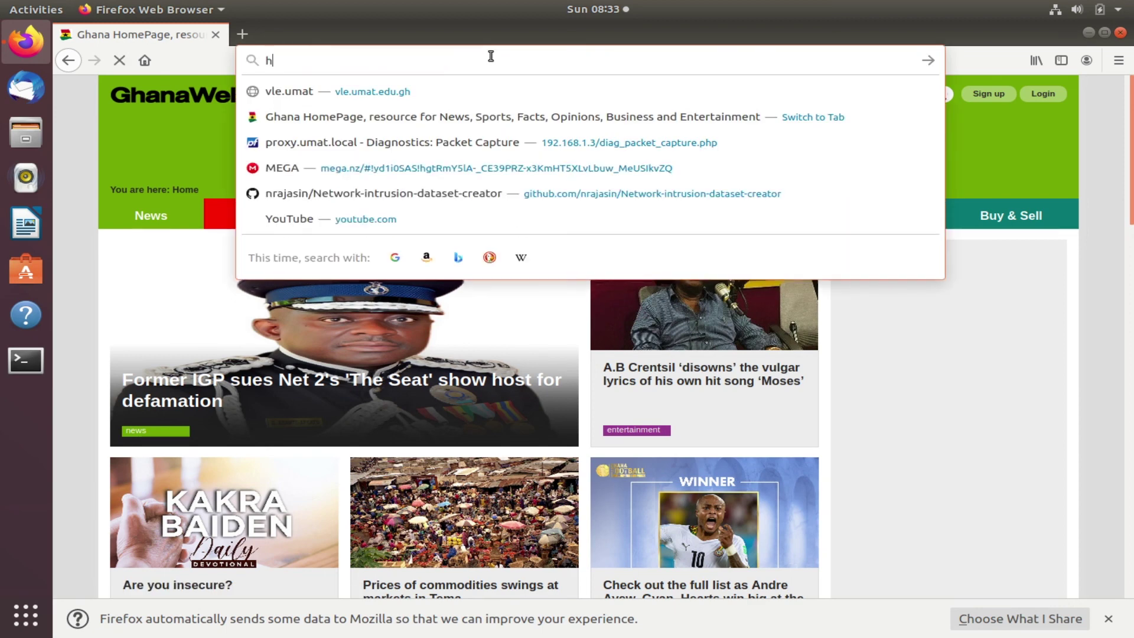
{"action": "key", "text": "BackSpace"}
{"action": "key", "text": "BackSpace"}
{"action": "key", "text": "BackSpace"}
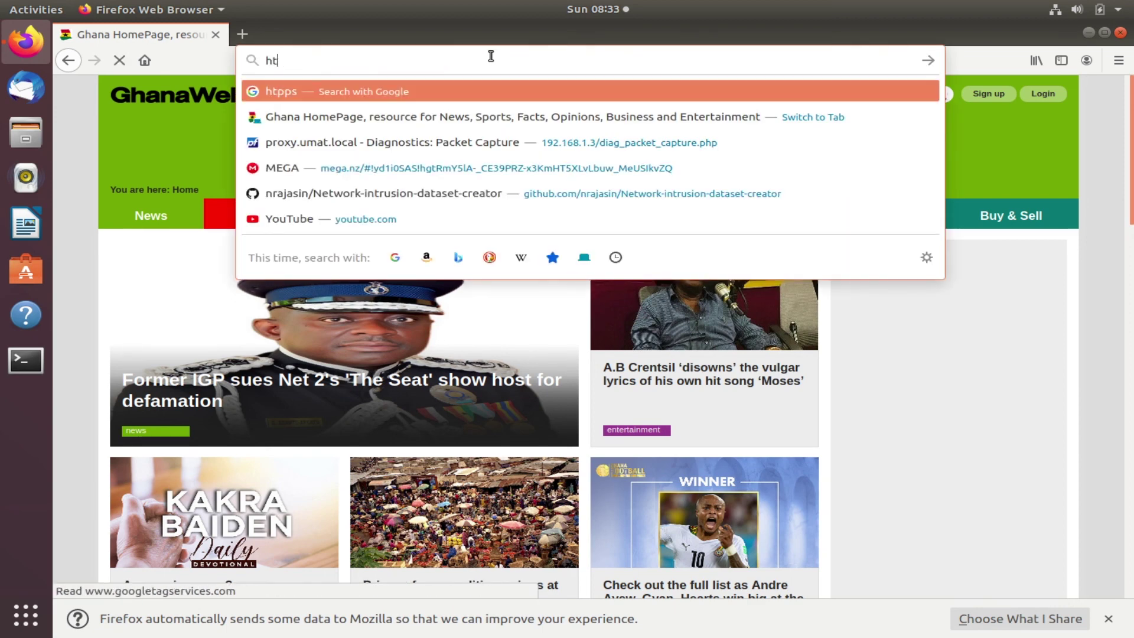
{"action": "type", "text": "tps://"}
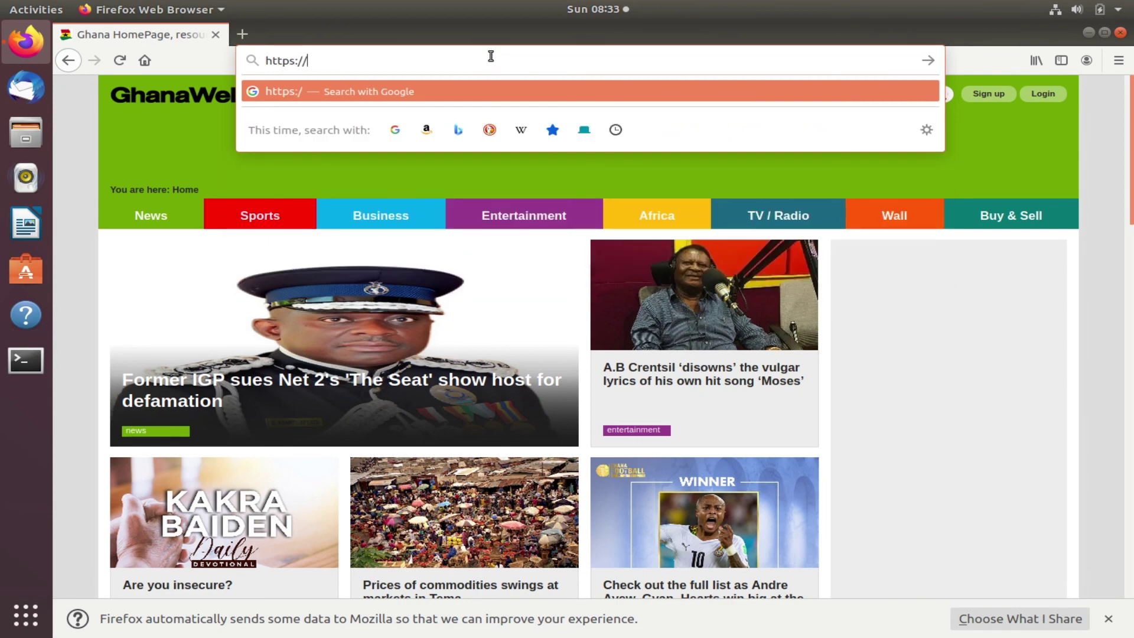
{"action": "type", "text": "192.1"}
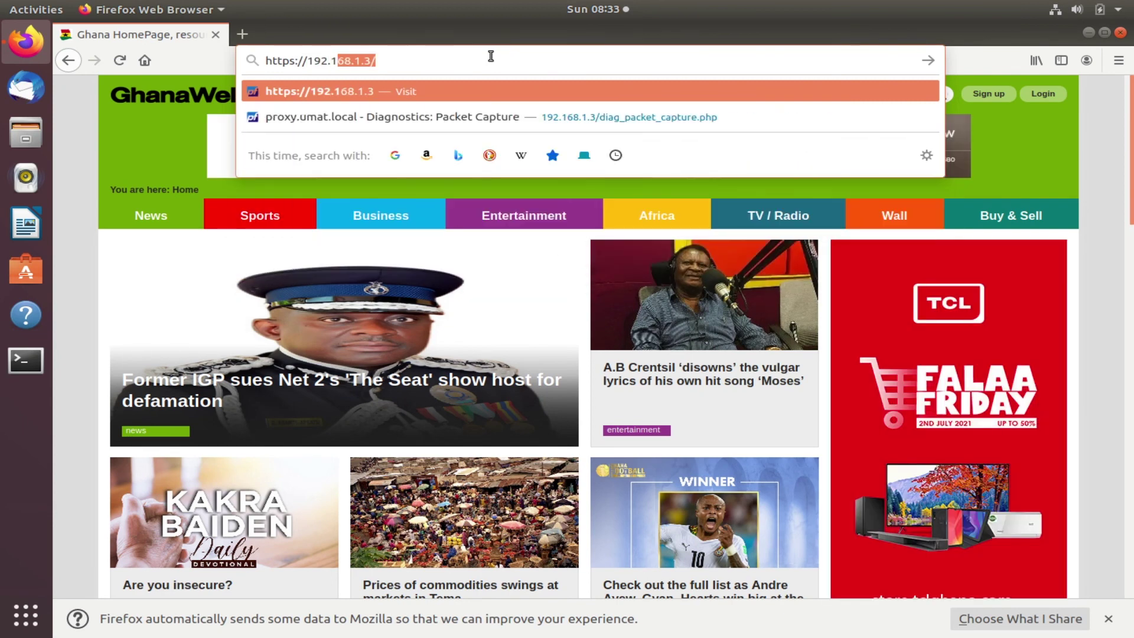
{"action": "key", "text": "Right"}
{"action": "key", "text": "BackSpace"}
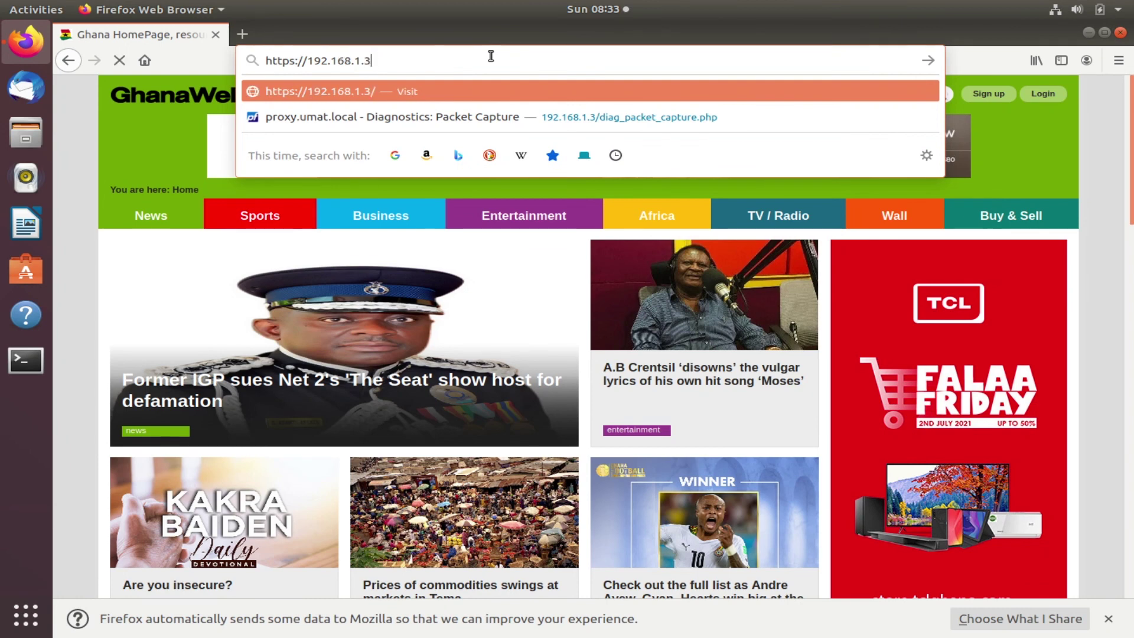
{"action": "key", "text": "BackSpace"}
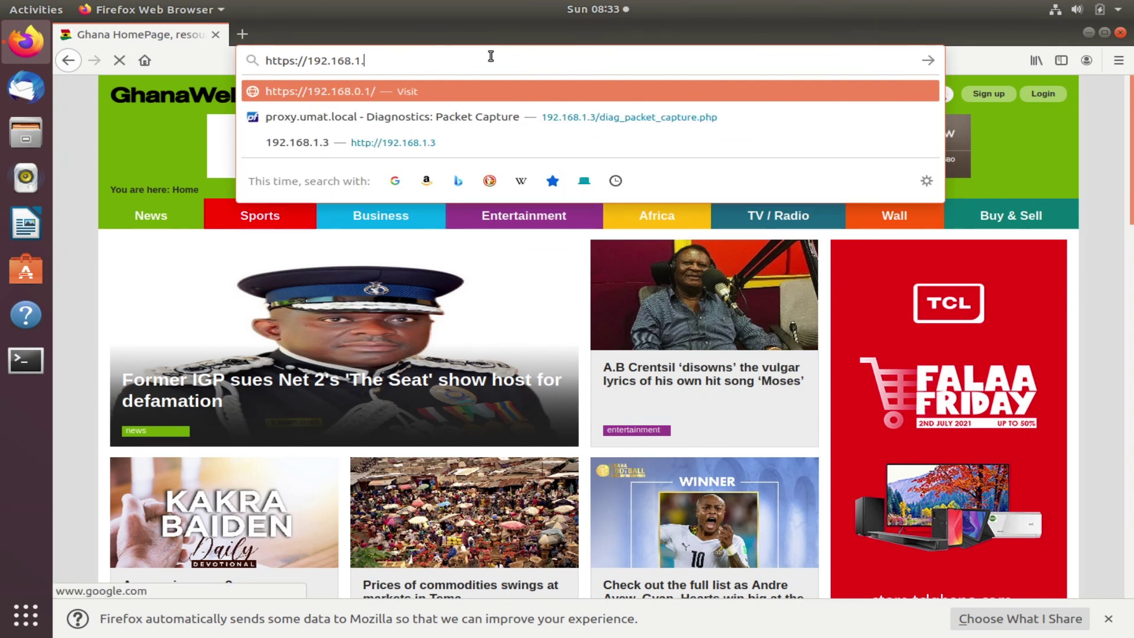
{"action": "type", "text": "254"}
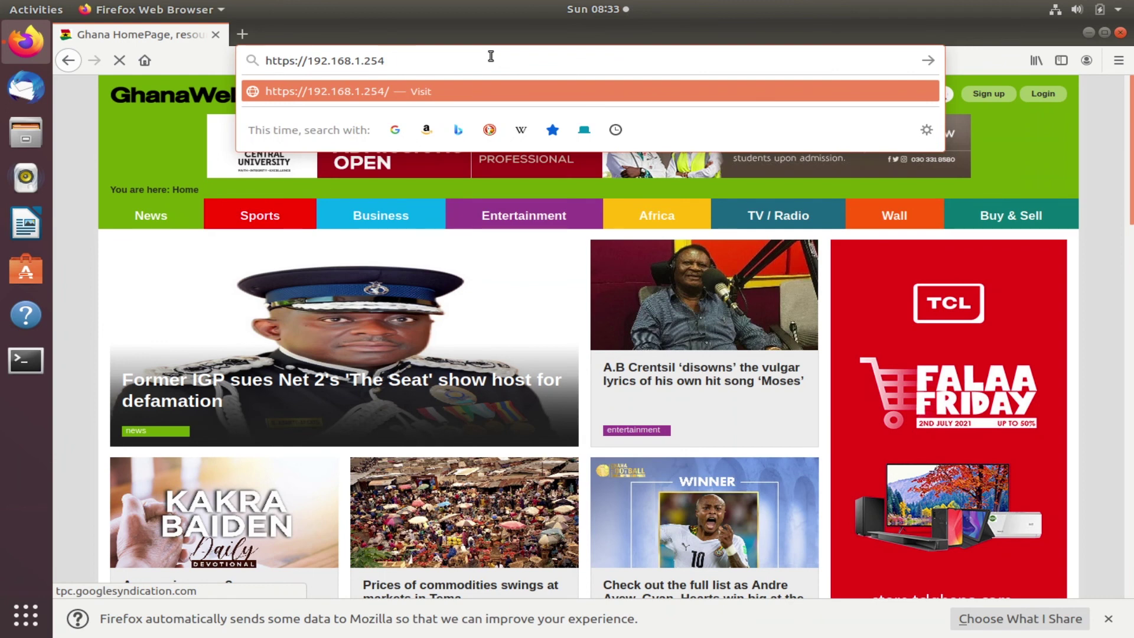
{"action": "key", "text": "Return"}
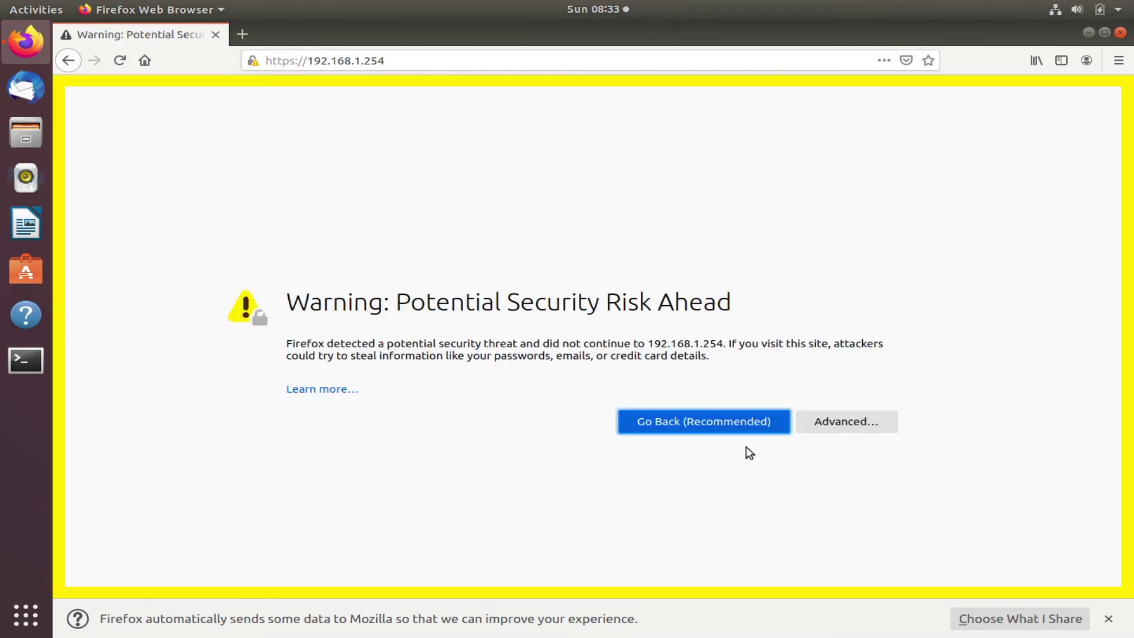
{"action": "left_click", "coordinate": [837, 429]}
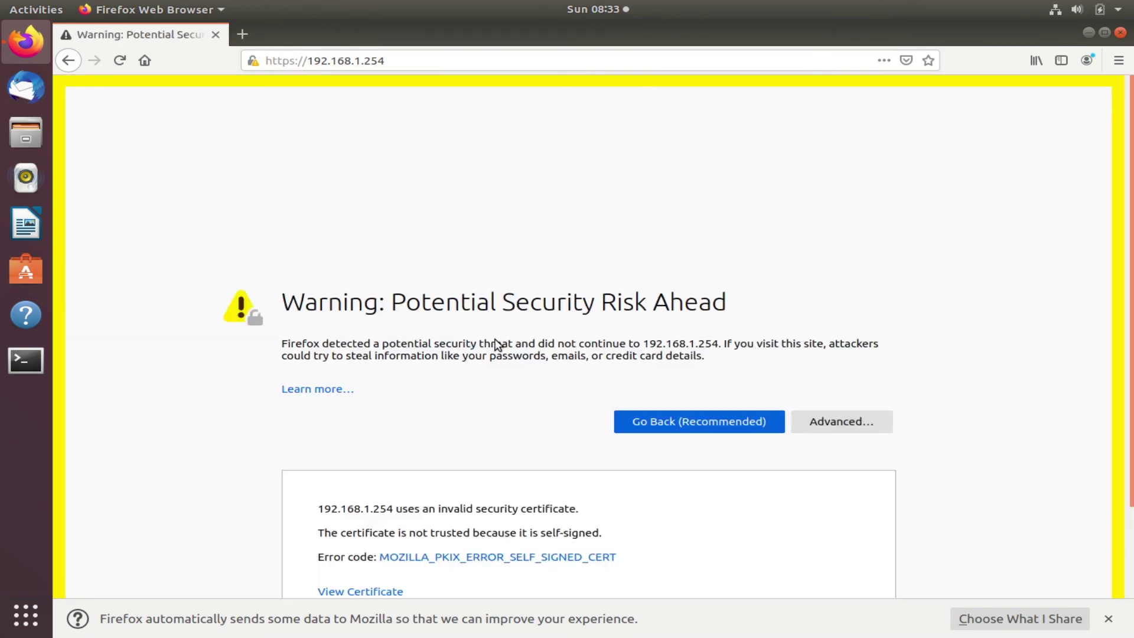
{"action": "scroll", "coordinate": [496, 345], "scroll_direction": "down", "scroll_amount": 3}
{"action": "left_click", "coordinate": [557, 537]}
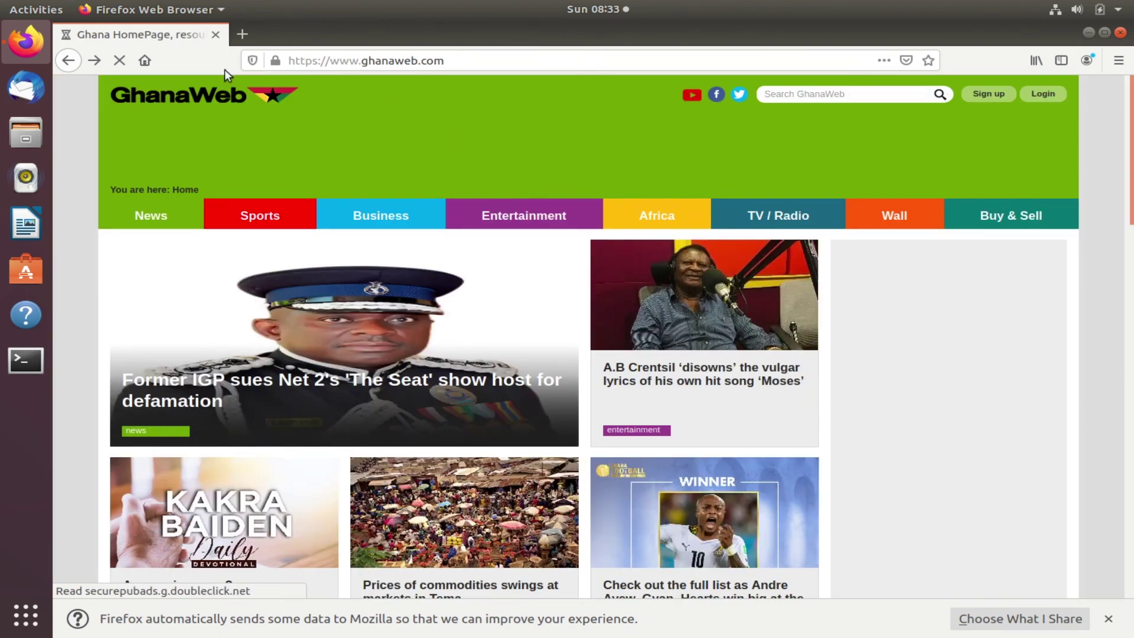
{"action": "left_click", "coordinate": [370, 68]}
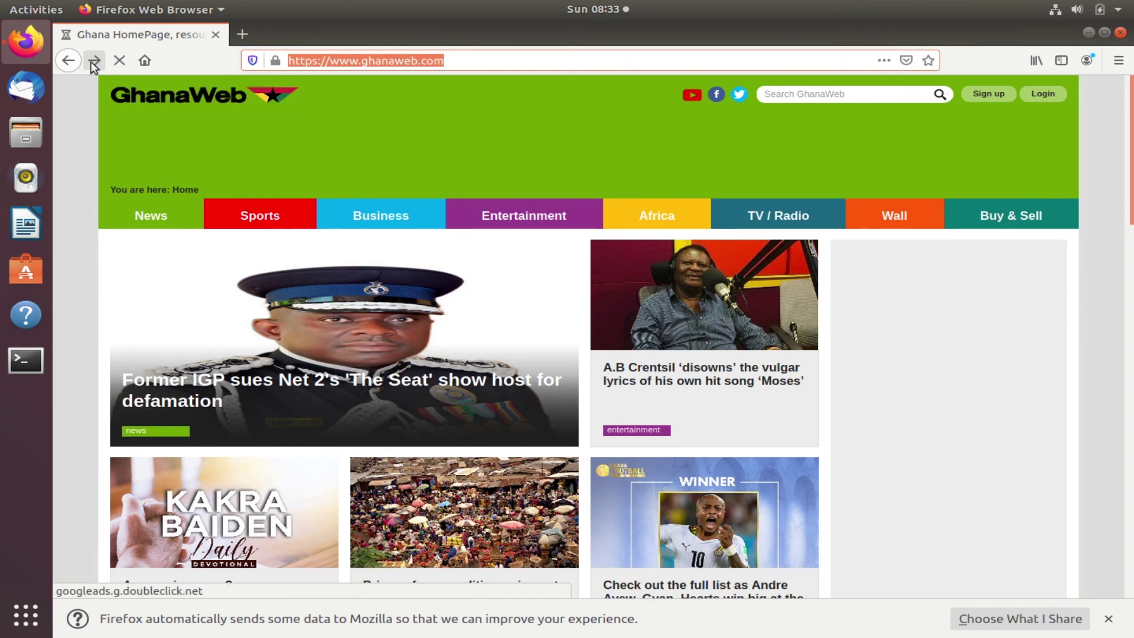
{"action": "left_click", "coordinate": [498, 57]}
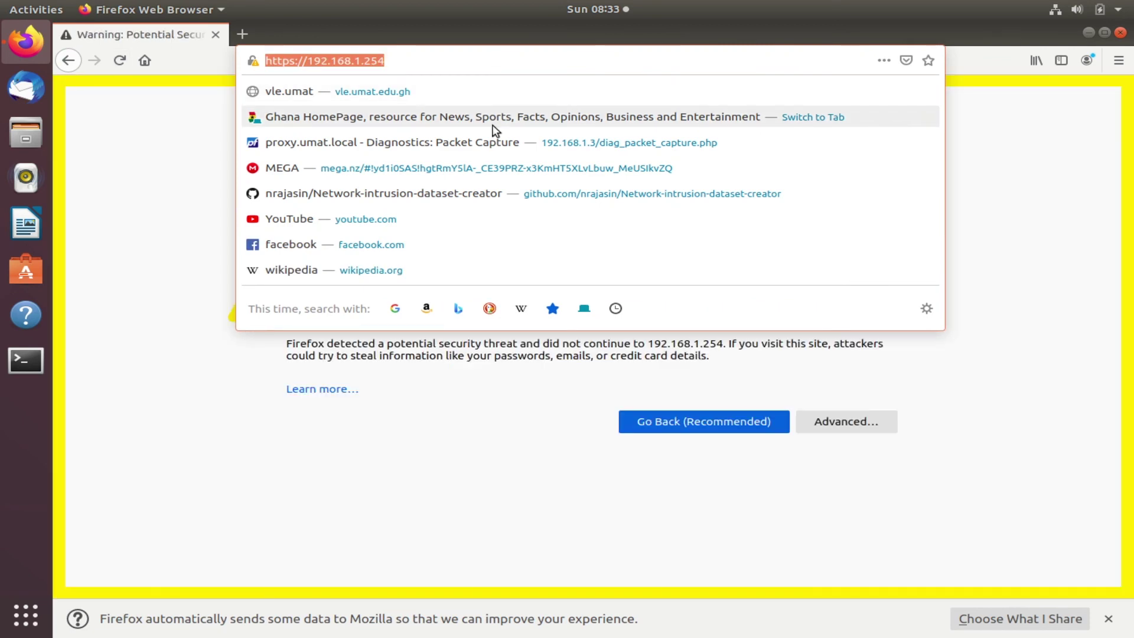
{"action": "left_click", "coordinate": [845, 422]}
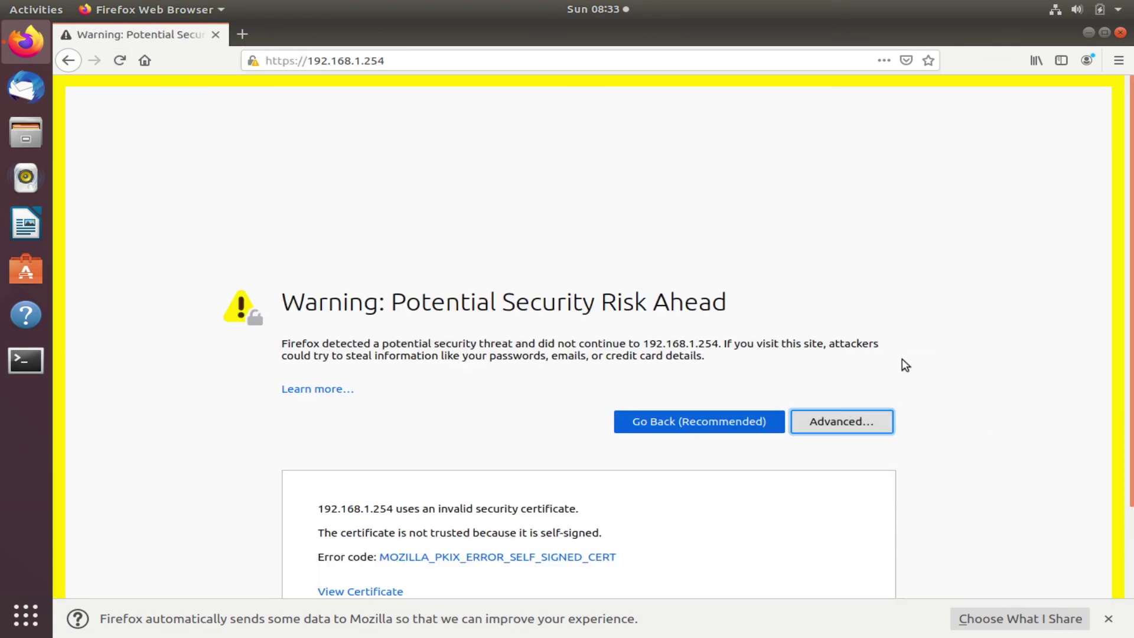
{"action": "scroll", "coordinate": [532, 449], "scroll_direction": "down", "scroll_amount": 3}
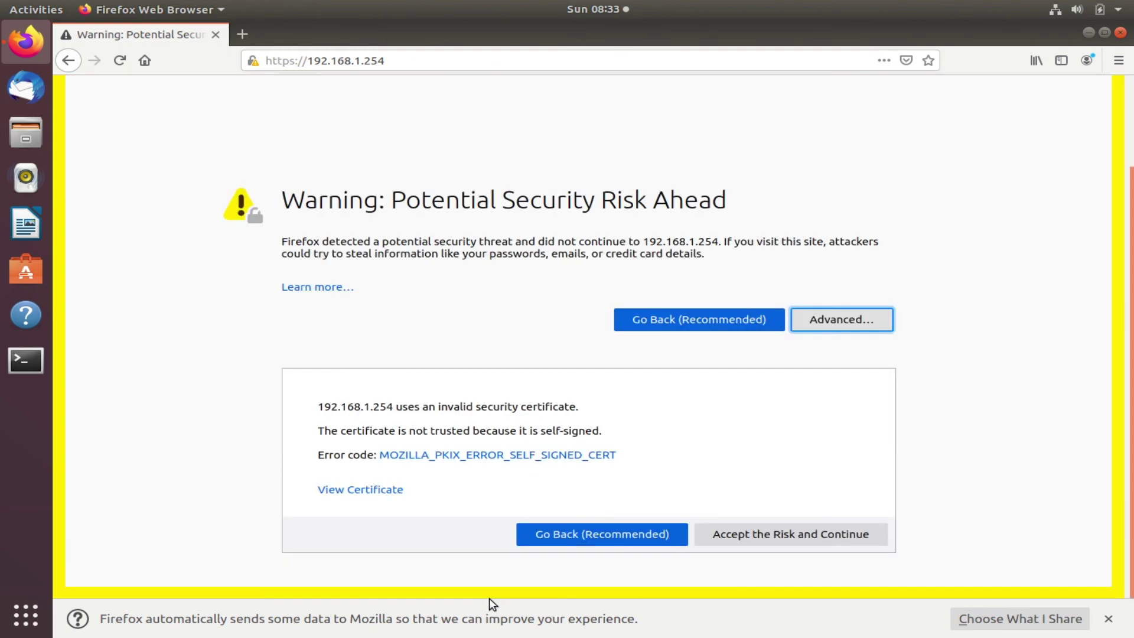
{"action": "left_click", "coordinate": [835, 540]}
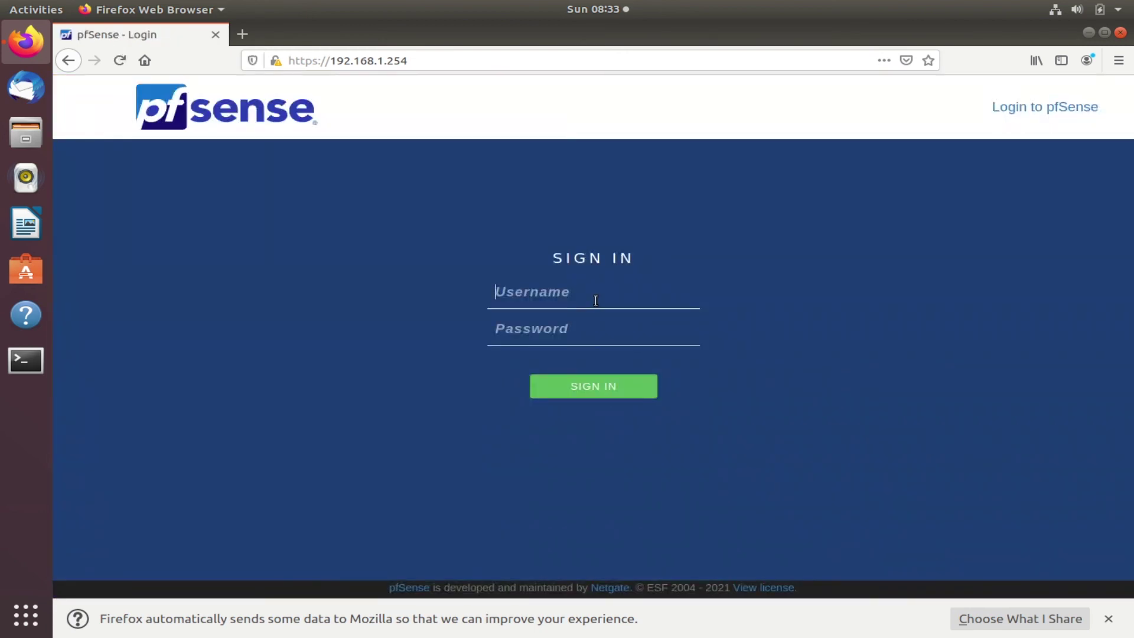
Sign in as admin with the account password and decline saving the login
{"action": "type", "text": "admin"}
{"action": "key", "text": "Tab"}
{"action": "type", "text": "********"}
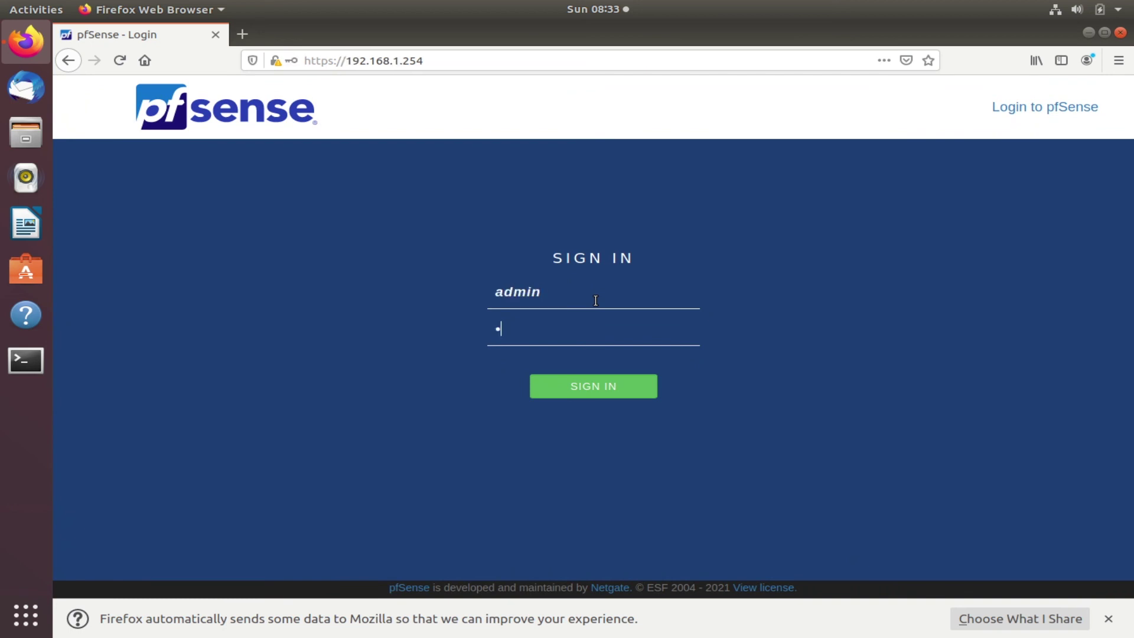
{"action": "key", "text": "Return"}
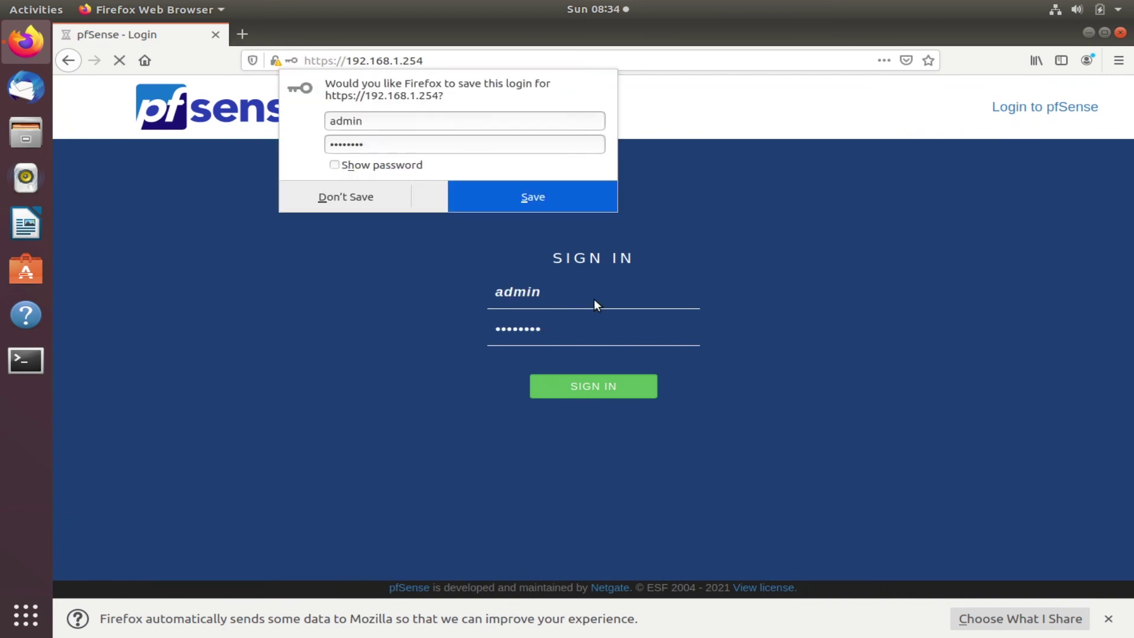
{"action": "left_click", "coordinate": [367, 204]}
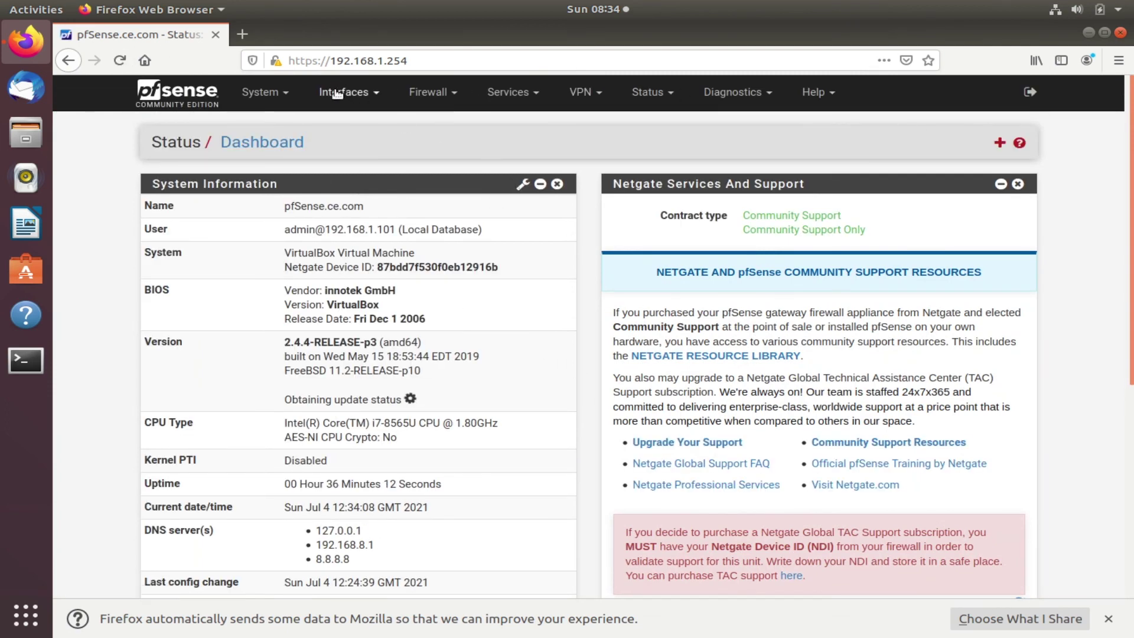
Open the pfSense Status menu listing Captive Portal through UPnP & NAT-PMP
{"action": "left_click", "coordinate": [431, 60]}
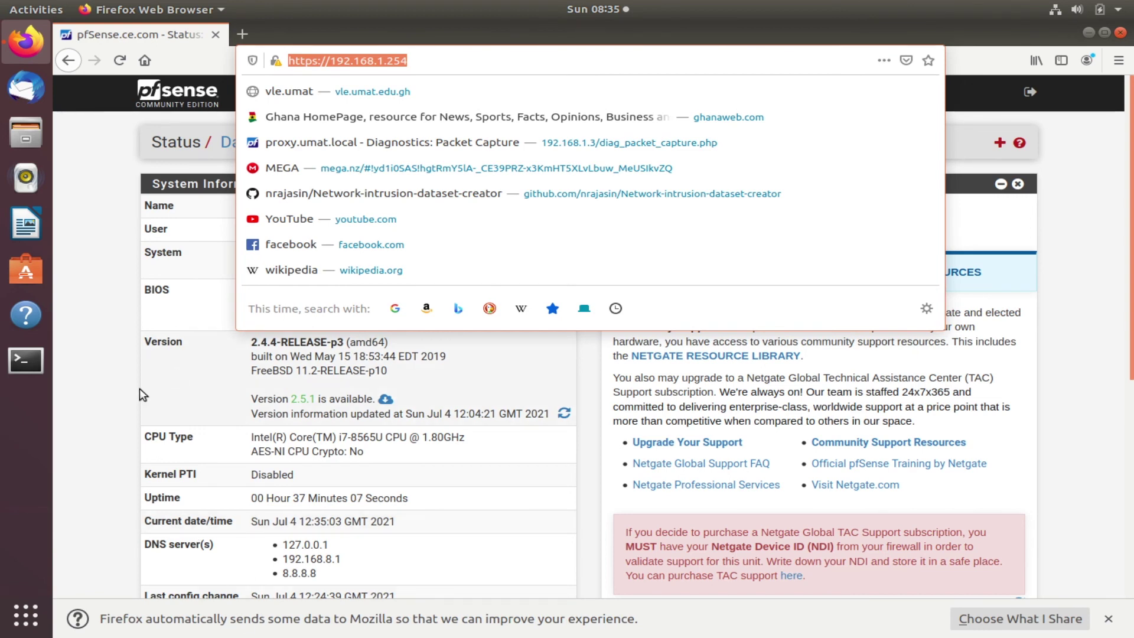
{"action": "left_click", "coordinate": [123, 338]}
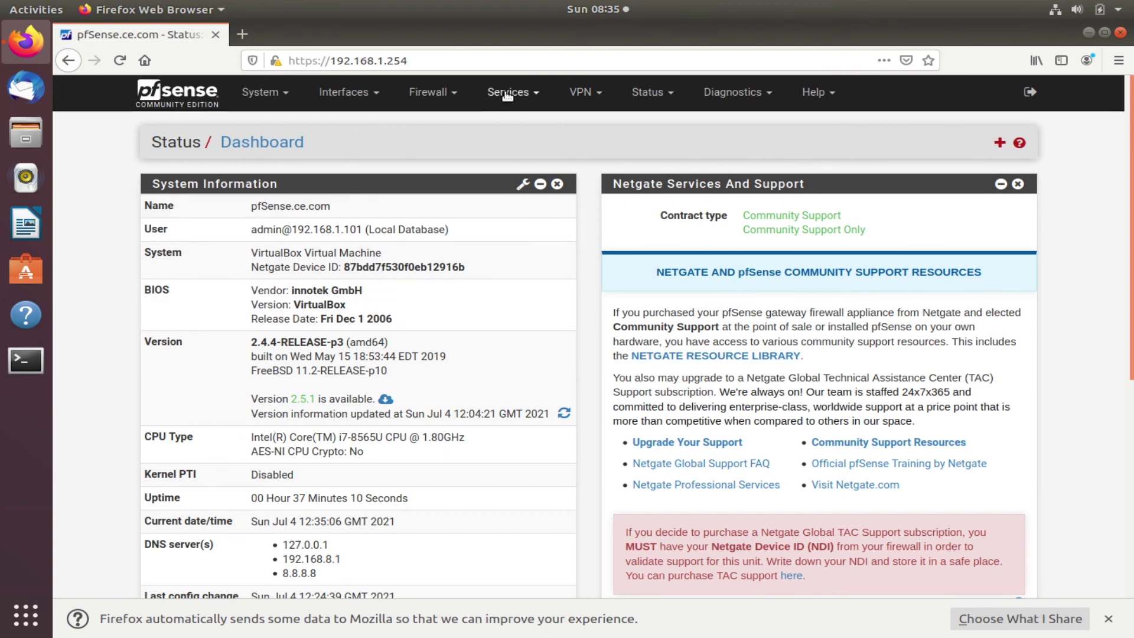
{"action": "left_click", "coordinate": [662, 95]}
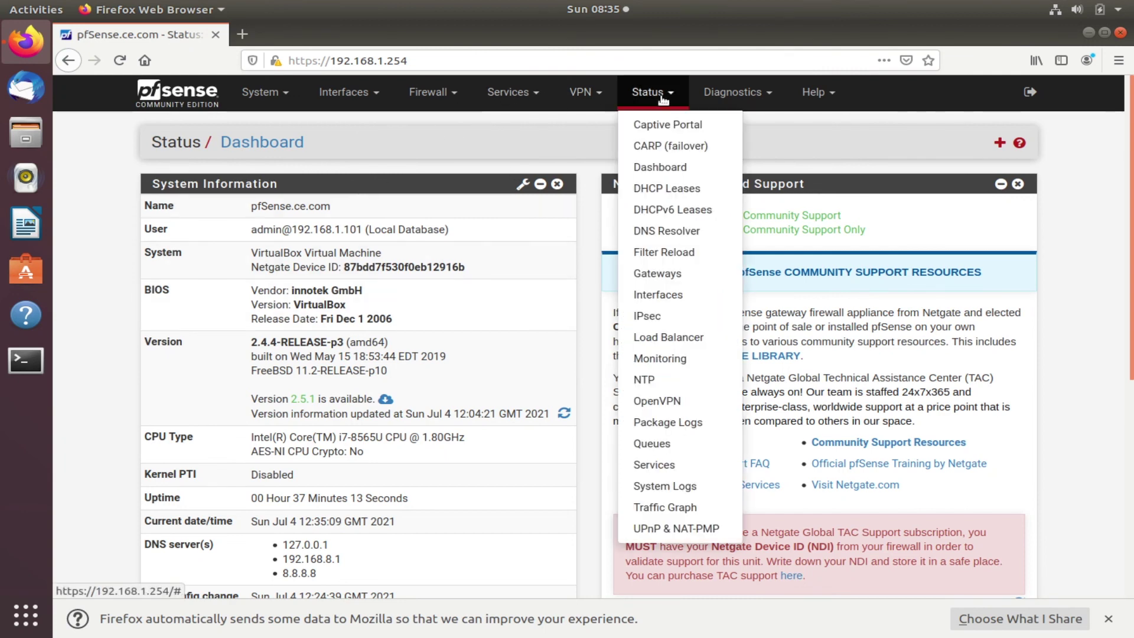